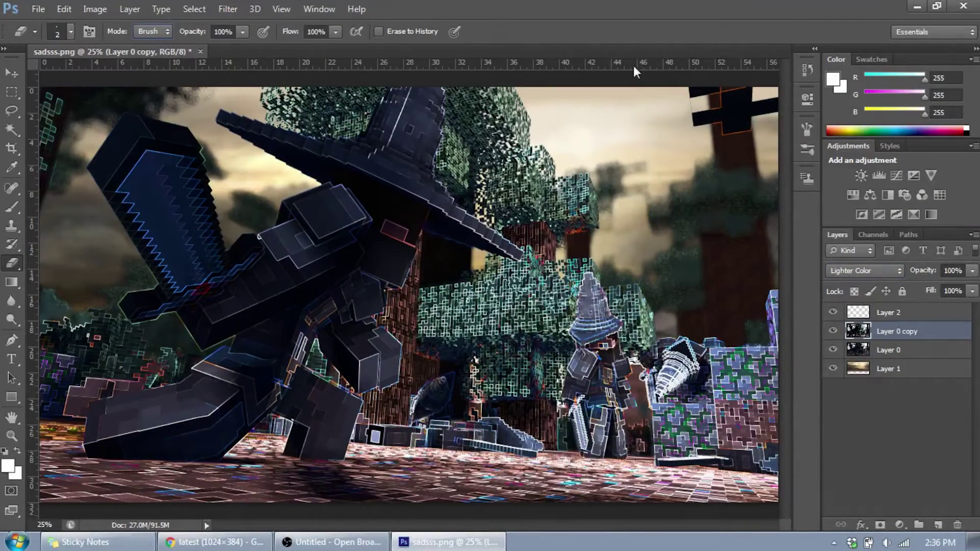
Erase the right, middle, sword and bottom glow edges on Layer 0 copy, shrinking the eraser to 900 px.
left_click_drag(689, 398, 562, 281)
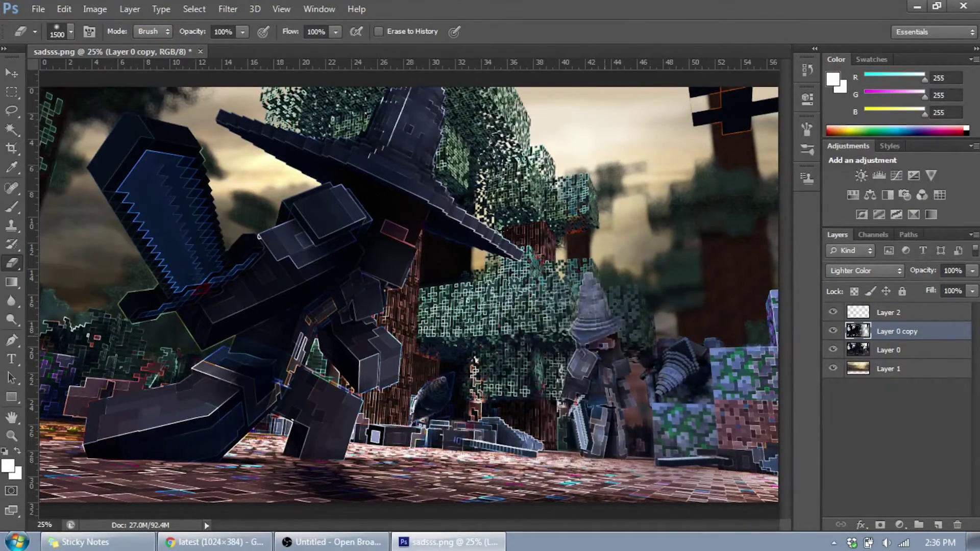
left_click_drag(562, 357, 433, 179)
left_click_drag(189, 280, 270, 433)
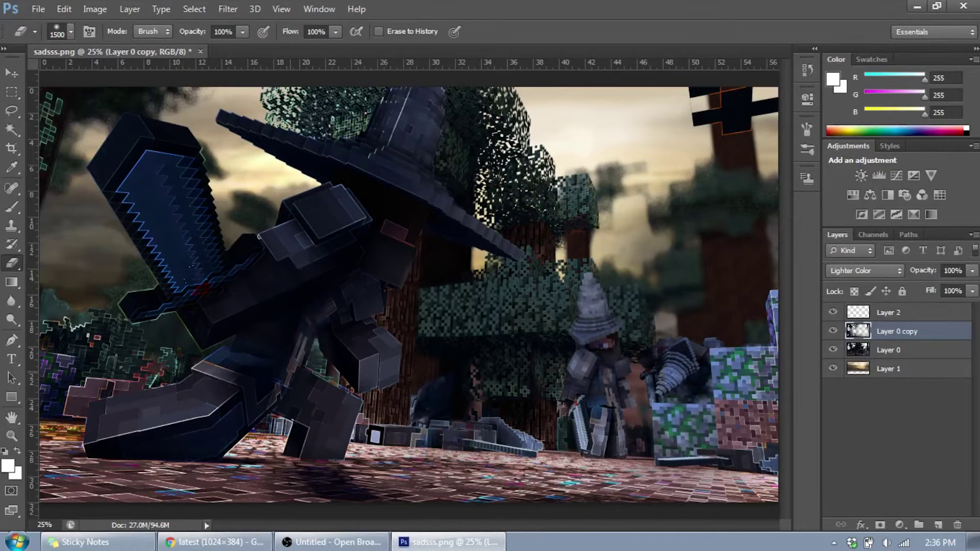
key("[")
key("[")
key("[")
left_click_drag(169, 255, 255, 439)
mouse_move(97, 357)
left_mouse_down()
mouse_move(102, 460)
mouse_move(766, 470)
left_mouse_up()
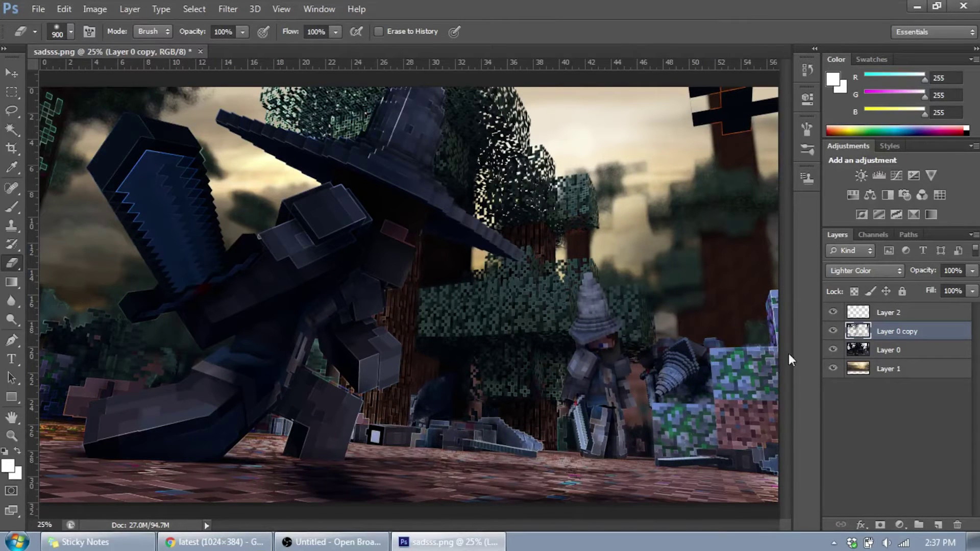
Try a Curves adjustment on Layer 0, then dismiss it unchanged.
left_click(888, 349)
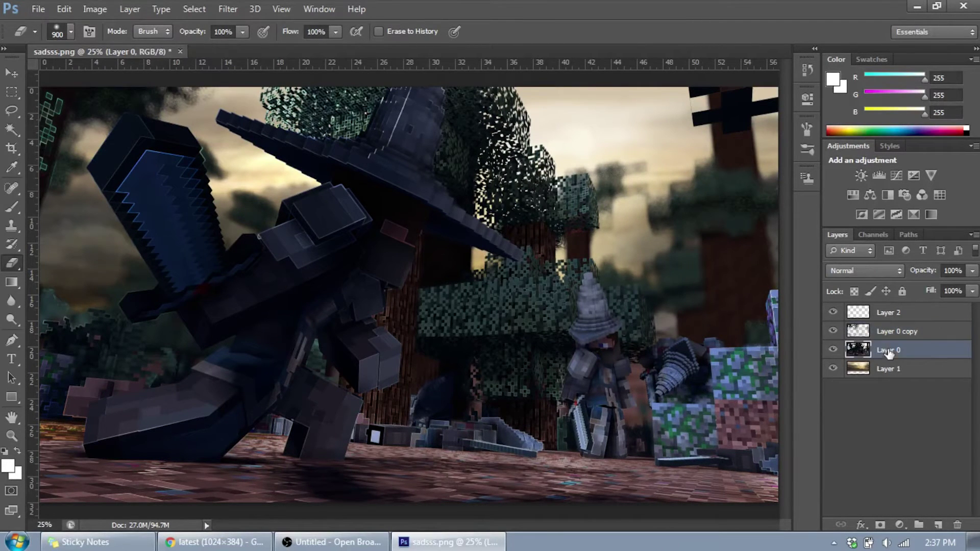
key("ctrl+m")
left_click_drag(799, 286, 789, 276)
key("Escape")
Apply a Cooling Filter (80) Photo Filter at 49% density to Layer 1.
left_click(888, 369)
left_click(95, 8)
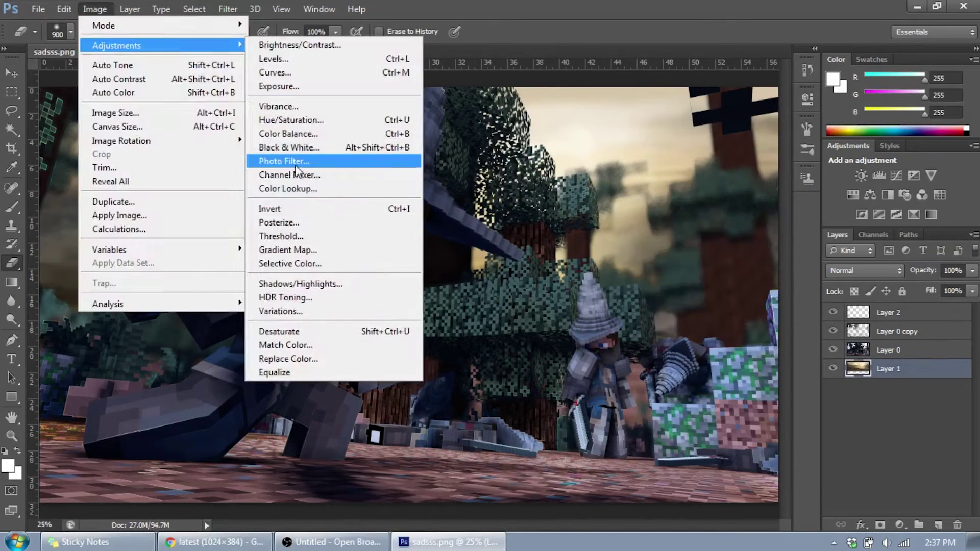
left_click(393, 158)
left_click(710, 166)
left_click(658, 223)
mouse_move(663, 121)
left_mouse_down()
mouse_move(829, 355)
mouse_move(682, 145)
left_mouse_up()
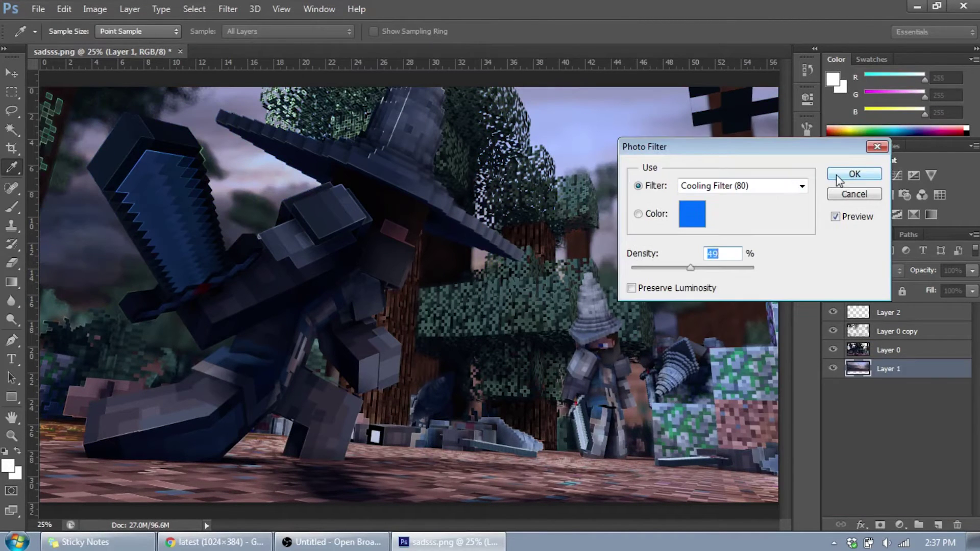
left_click(844, 173)
Add new Layer 3 and fill it with dark blue.
left_click(897, 332)
left_click(938, 525)
left_click(8, 466)
left_click(616, 414)
left_click(775, 320)
key("b")
key("alt+BackSpace")
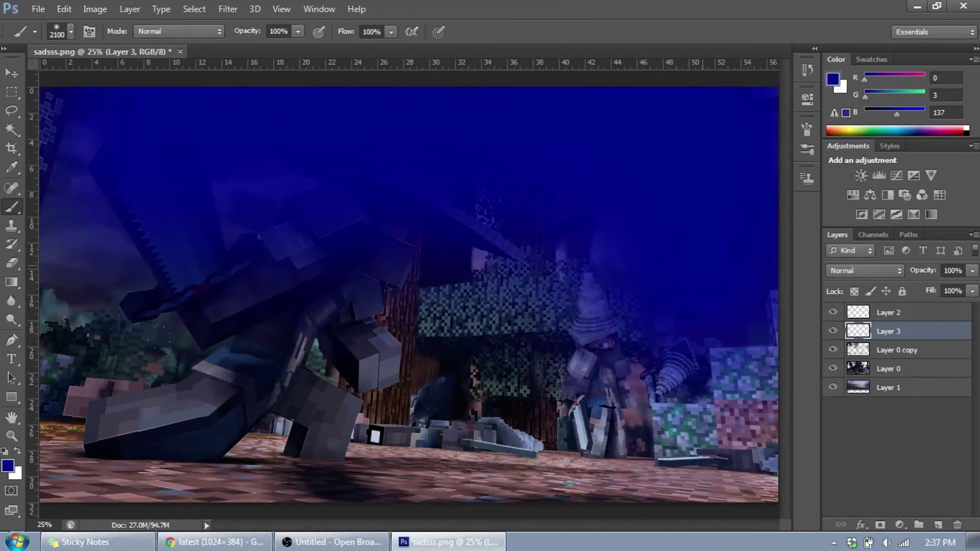
Try Soft Light and Color Dodge blend modes on the blue layer.
left_click(862, 271)
left_click(847, 420)
key("Up")
key("Up")
key("Up")
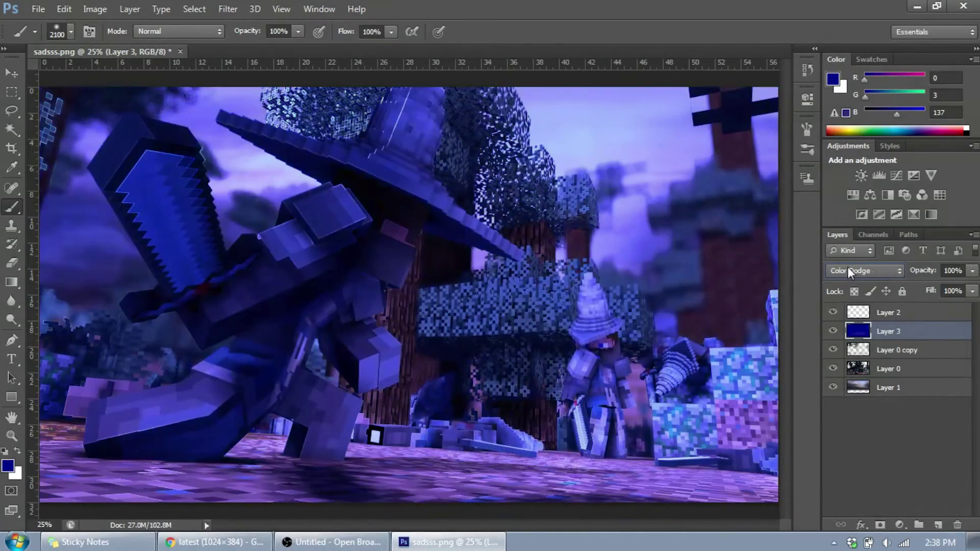
key("ctrl+m")
key("Escape")
Test a -180 hue shift on Layer 3, cancel it, and fit the image on screen.
left_click(95, 8)
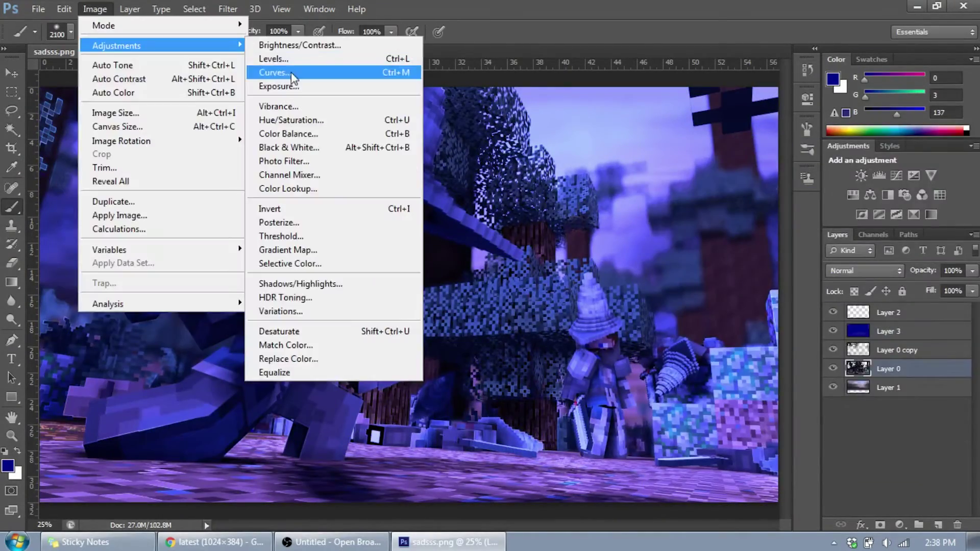
key("Escape")
left_click(94, 9)
left_click(291, 124)
left_click_drag(724, 139, 595, 145)
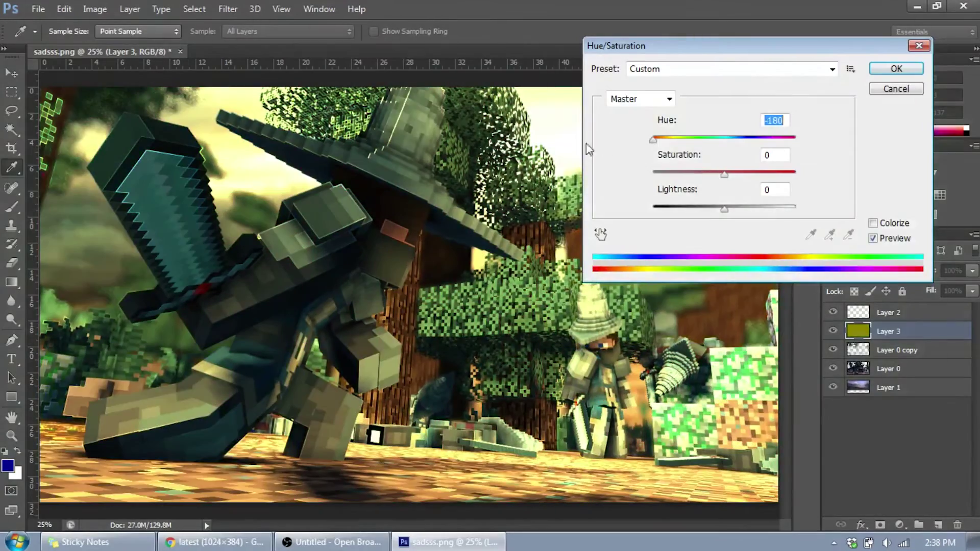
key("Escape")
right_click(889, 337)
key("Escape")
key("ctrl+0")
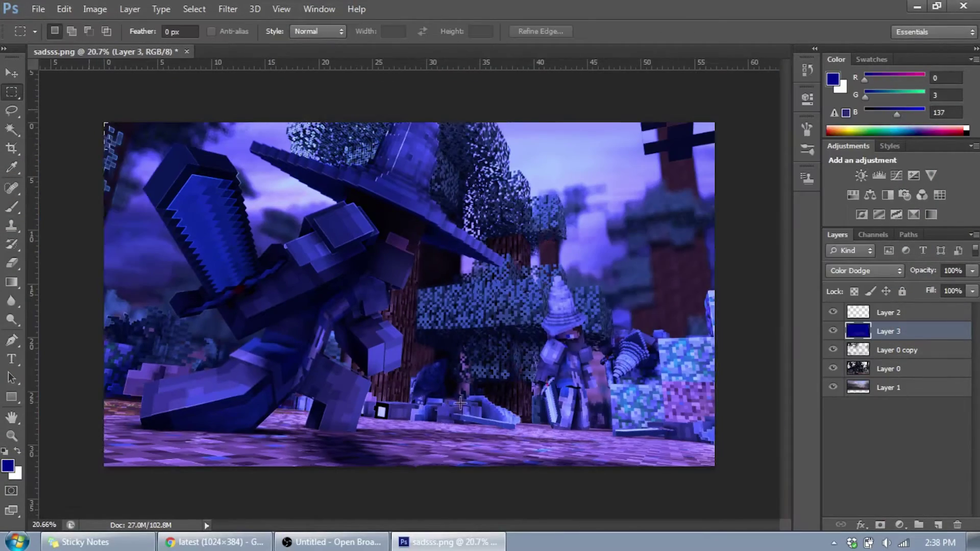
Refill Layer 3 with yellow across the whole canvas.
left_click(8, 465)
left_click(901, 319)
left_click_drag(136, 115, 689, 168)
key("alt+BackSpace")
key("m")
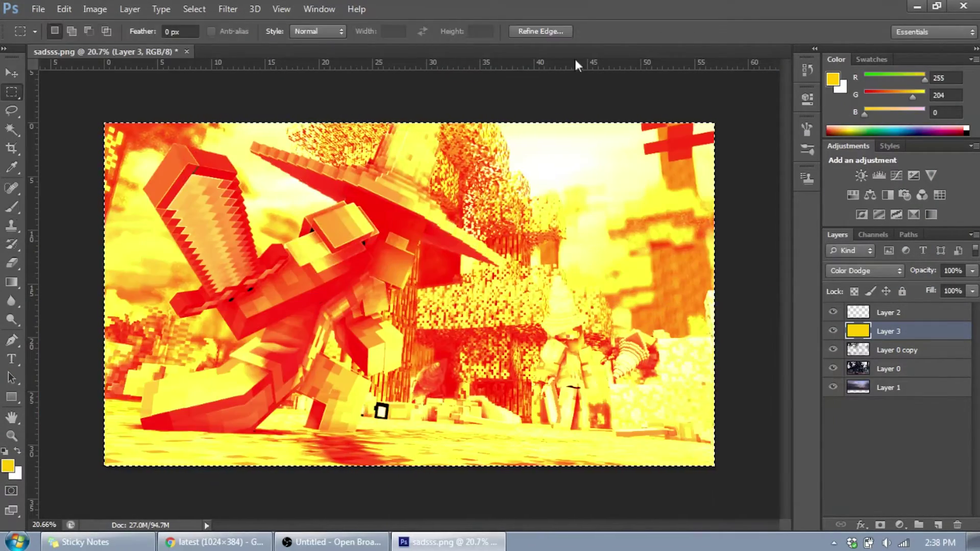
Blend the yellow layer as Overlay, deselect, and move it to the top of the stack.
left_click(862, 271)
scroll(861, 275, "down", 3)
scroll(862, 275, "down", 1)
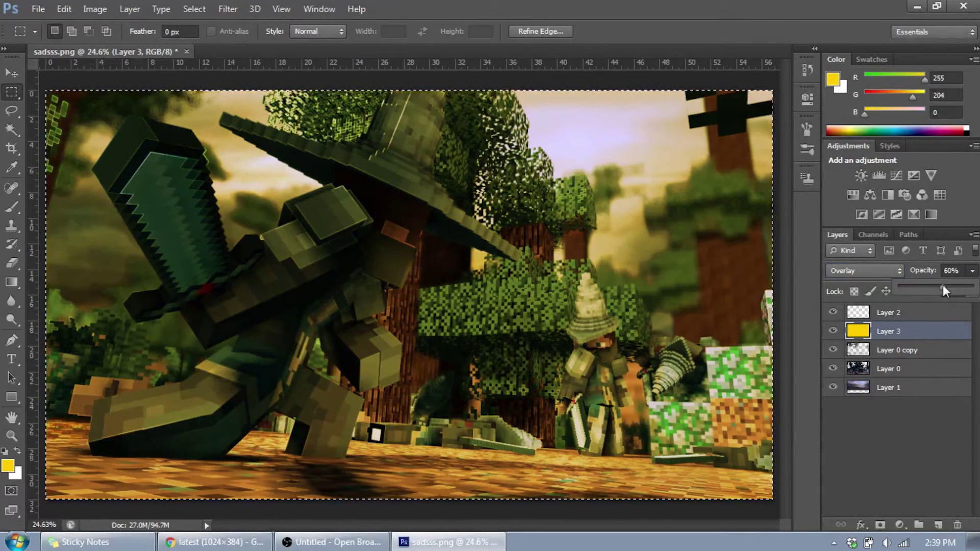
key("ctrl+d")
key("ctrl+bracketright")
key("b")
key("alt+bracketleft")
Paint a white sun glow at the top and upper left on Layer 2.
key("d")
key("x")
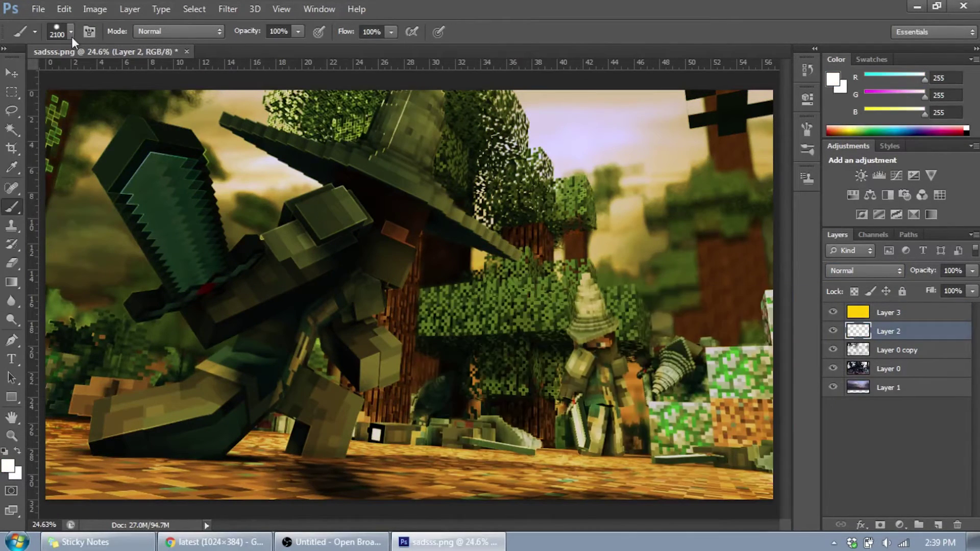
key("bracketleft")
key("bracketleft")
key("bracketleft")
left_click(566, 138)
key("ctrl+z")
key("ctrl+z")
left_click(219, 173)
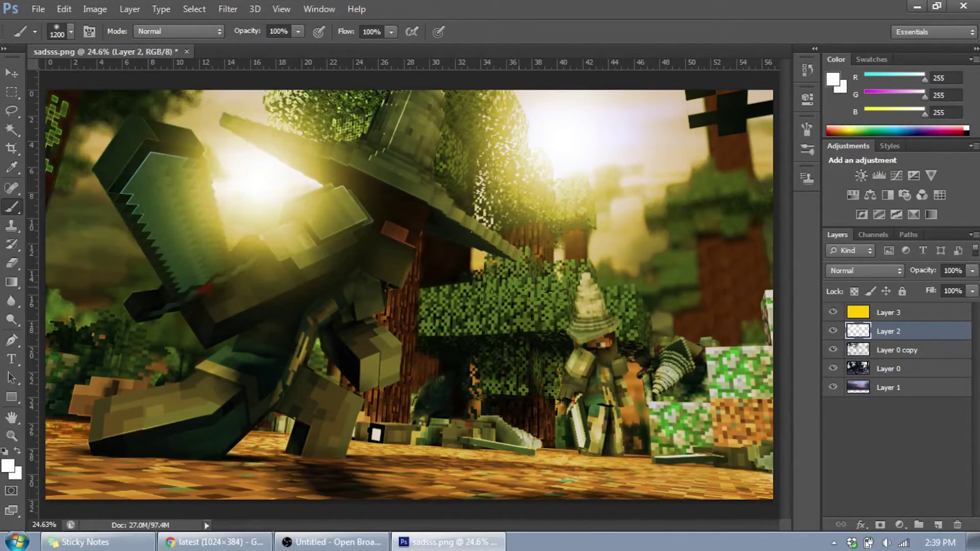
left_click(11, 263)
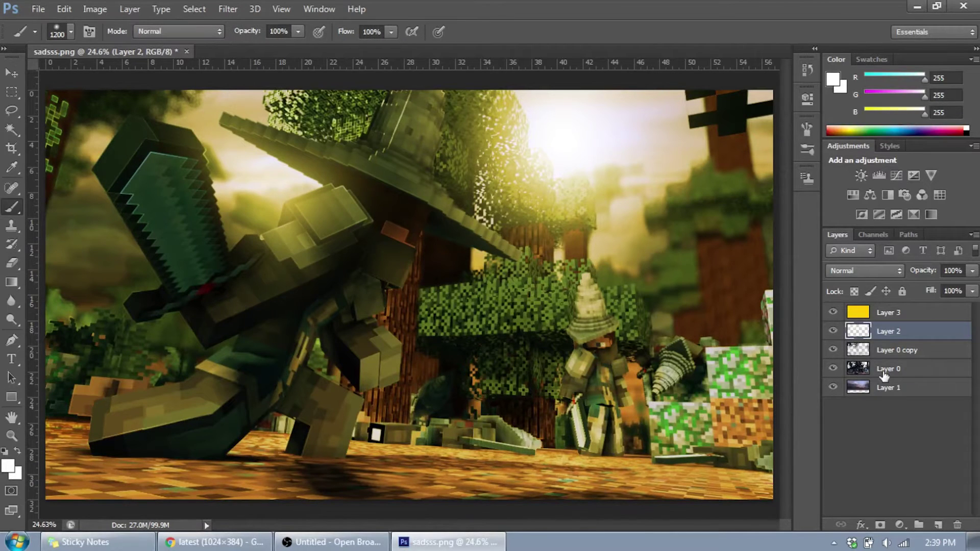
Apply a Curves adjustment to Layer 0.
left_click(899, 350)
left_click(899, 368)
left_click(833, 368)
left_click(94, 8)
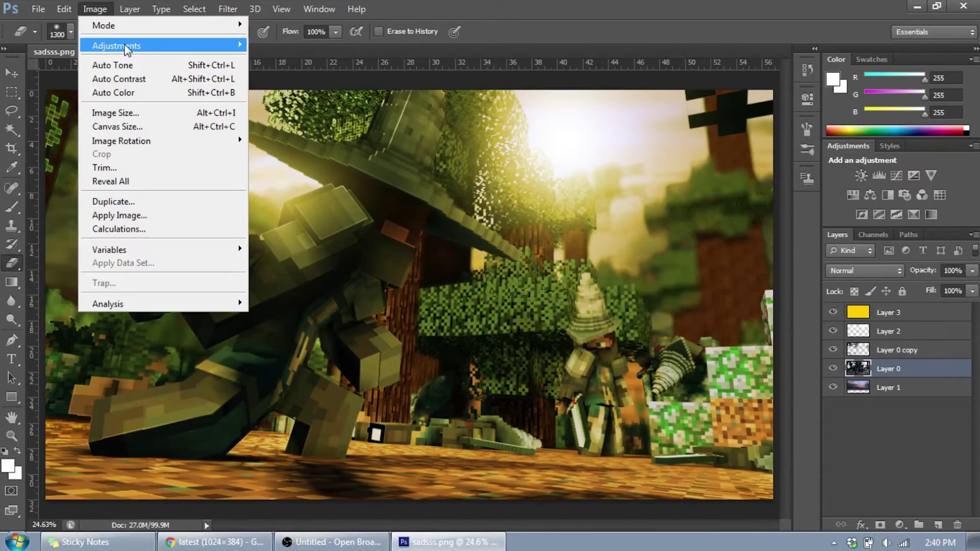
left_click(286, 67)
key("Return")
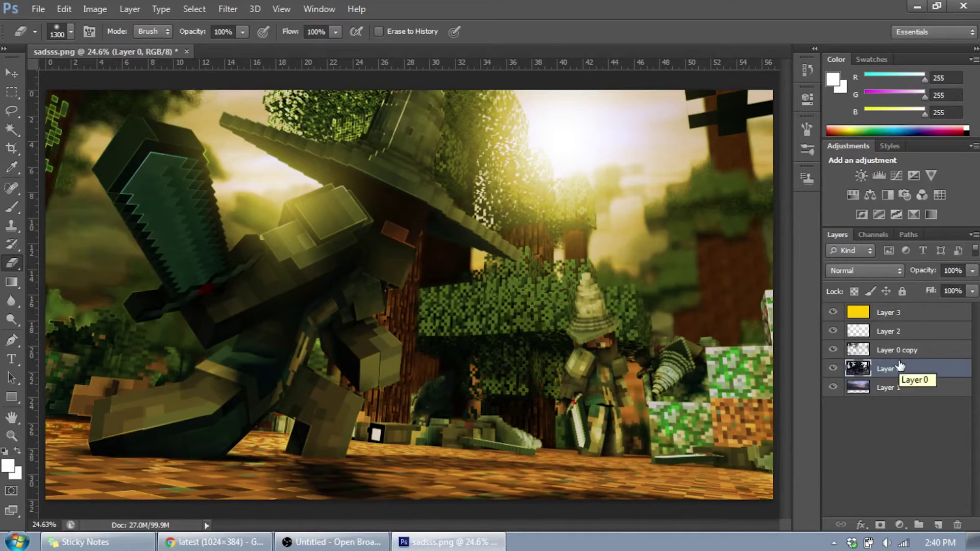
Paint yellow rim strokes along the character's edges, arm and bottom on new Layer 4.
left_click(938, 525)
key("b")
left_click(8, 465)
left_click(804, 319)
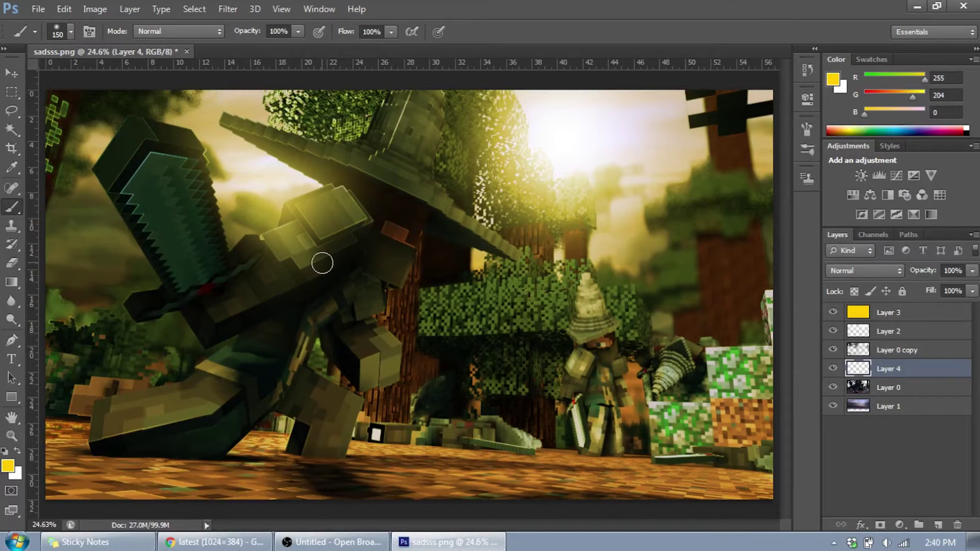
left_click_drag(257, 239, 347, 178)
left_click_drag(380, 291, 403, 347)
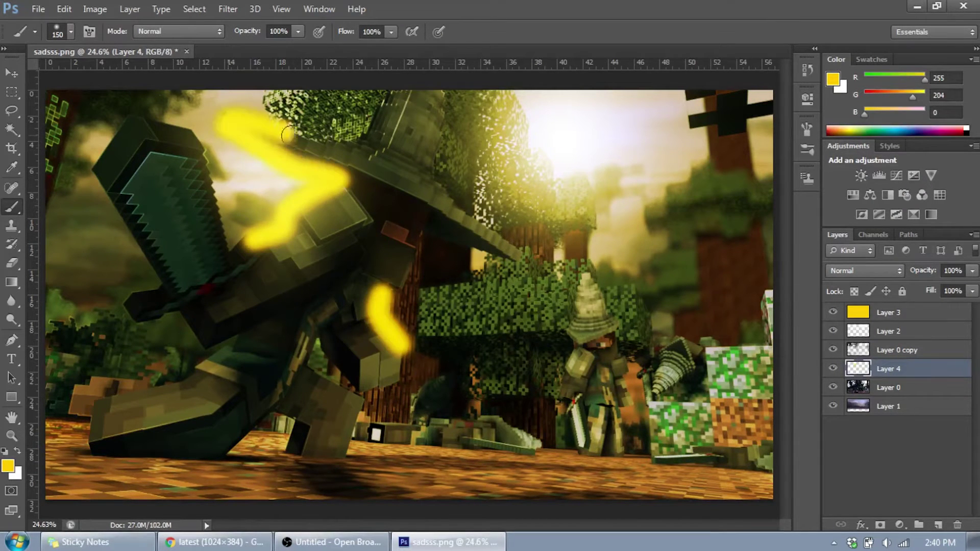
left_click_drag(230, 122, 398, 97)
left_click_drag(220, 245, 102, 168)
left_click_drag(127, 302, 168, 291)
left_click_drag(92, 403, 176, 383)
Set Layer 4 to Soft Light and add Layer 5 with a small white brush.
left_click(863, 271)
left_click(852, 176)
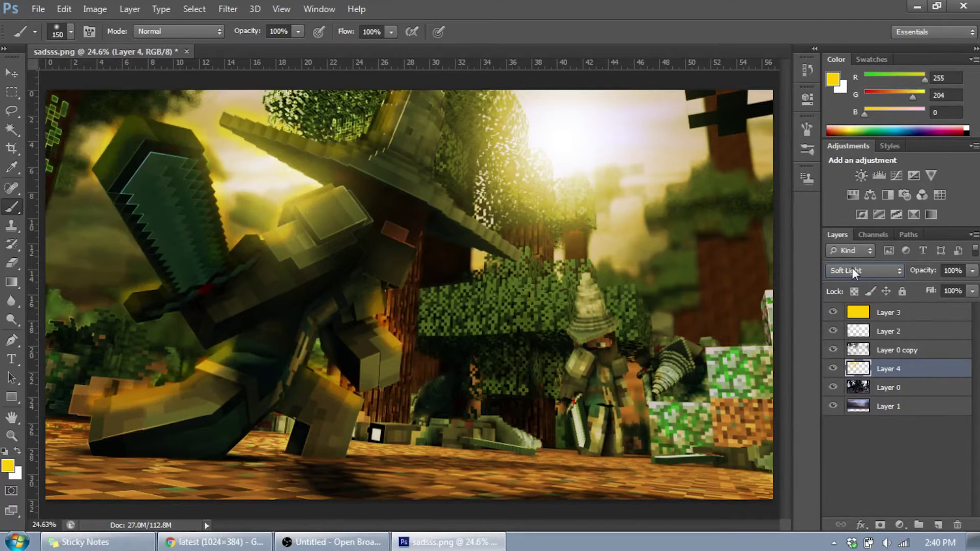
key("e")
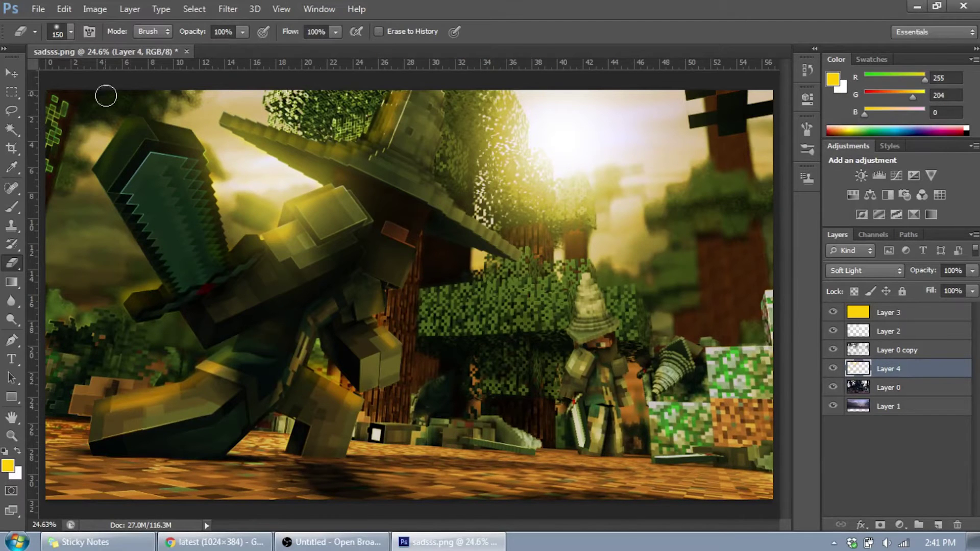
key("ctrl+shift+alt+n")
key("b")
key("d")
key("x")
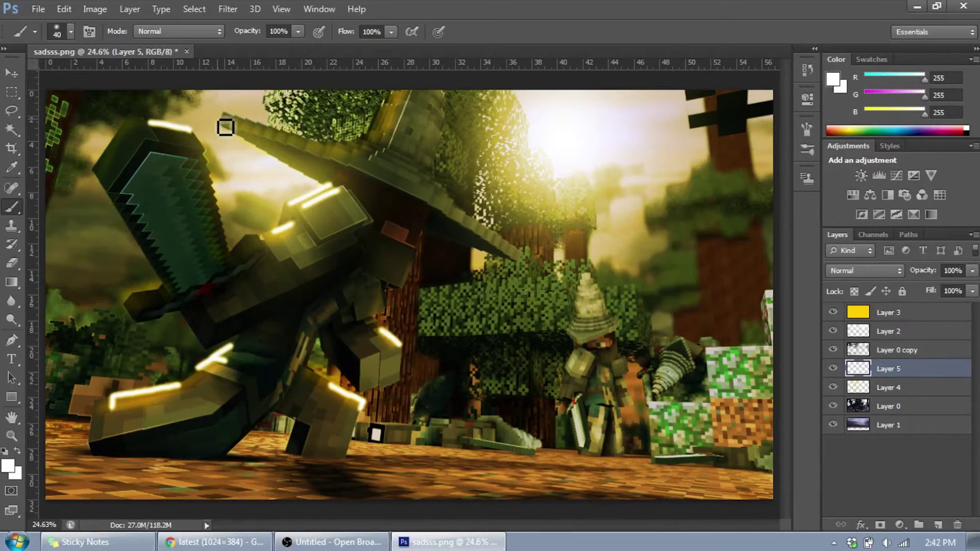
Erase Layer 5's white rim strokes and paint black shading over the boot on new Layer 6.
key("e")
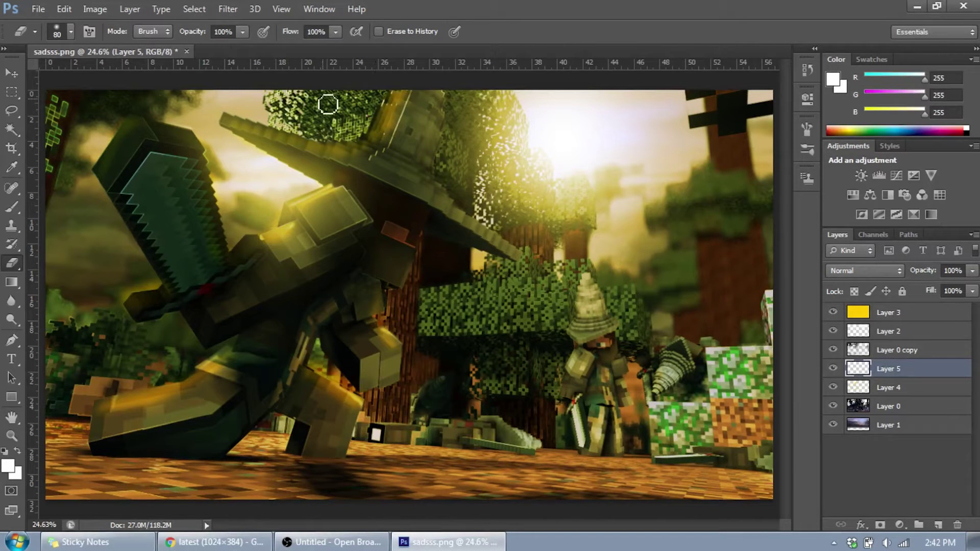
left_click(938, 525)
key("b")
key("d")
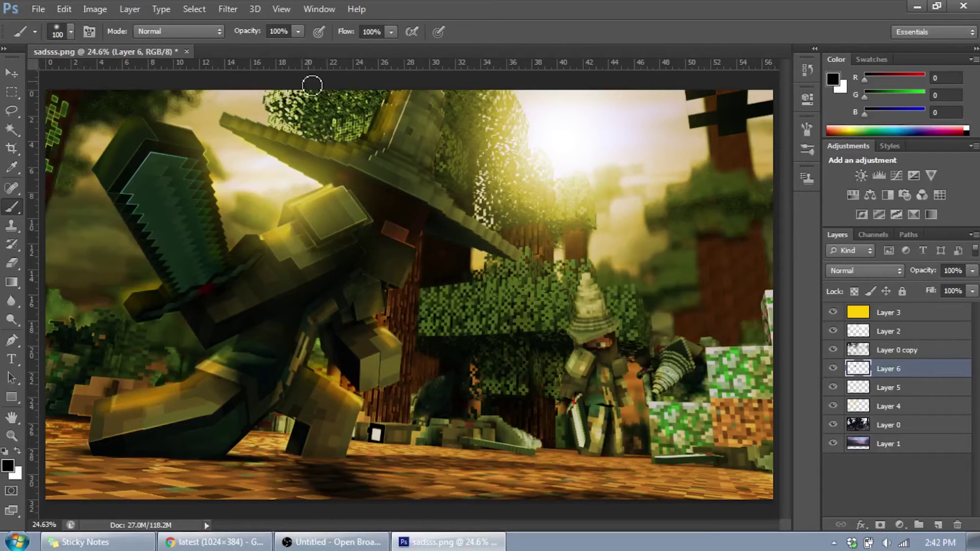
mouse_move(342, 418)
left_mouse_down()
mouse_move(291, 403)
mouse_move(243, 418)
left_mouse_up()
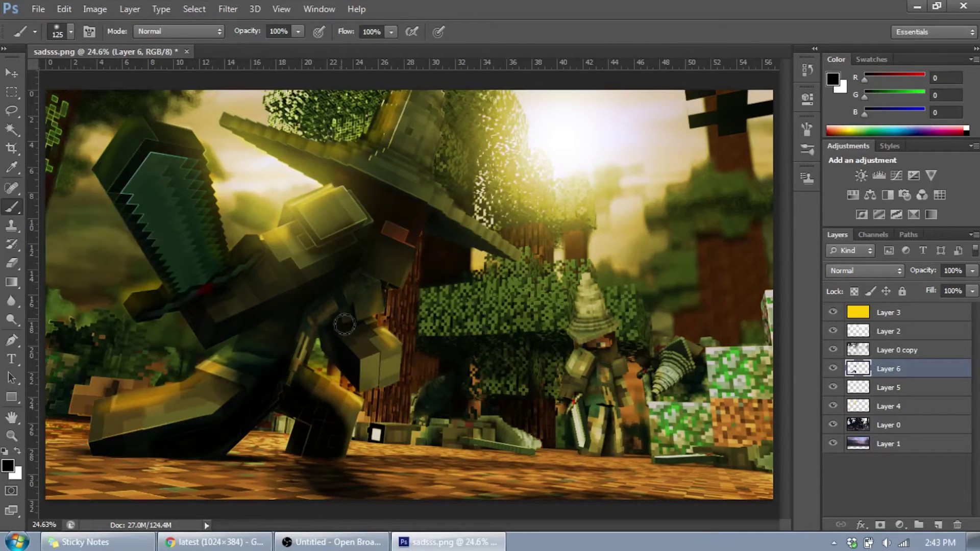
Partly erase the boot shading with the Eraser at 66% opacity.
key("e")
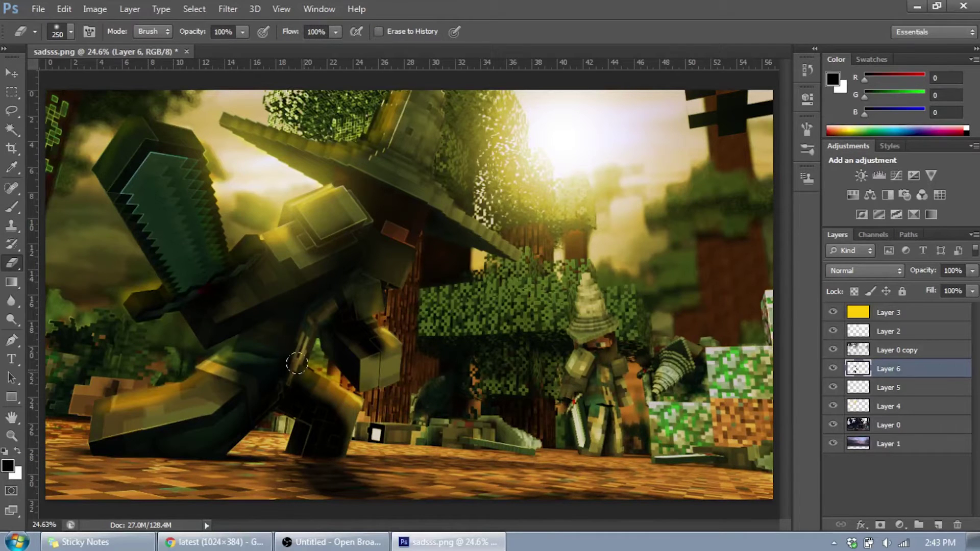
mouse_move(297, 363)
left_mouse_down()
mouse_move(316, 434)
mouse_move(316, 388)
left_mouse_up()
key("ctrl+z")
key("6")
key("6")
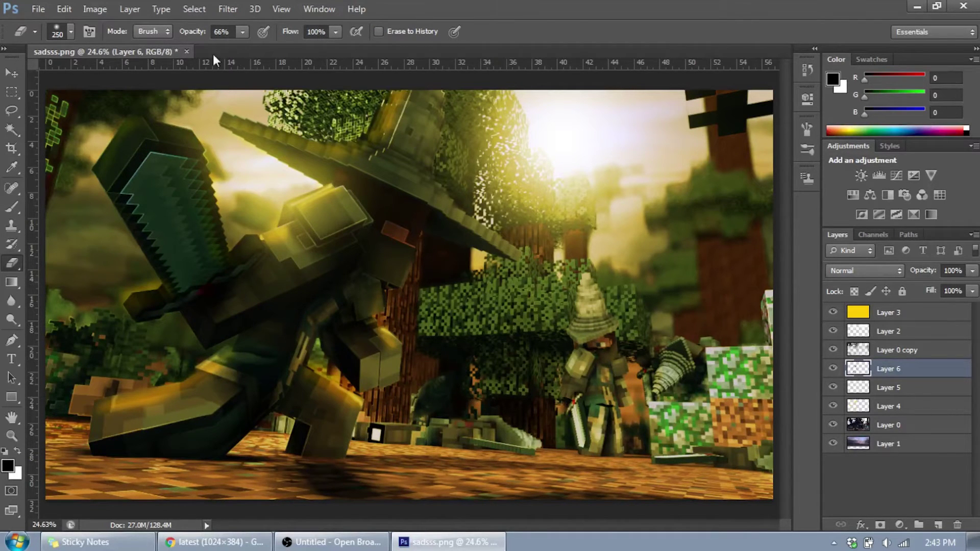
key("alt+bracketleft")
key("alt+bracketleft")
key("alt+bracketleft")
key("l")
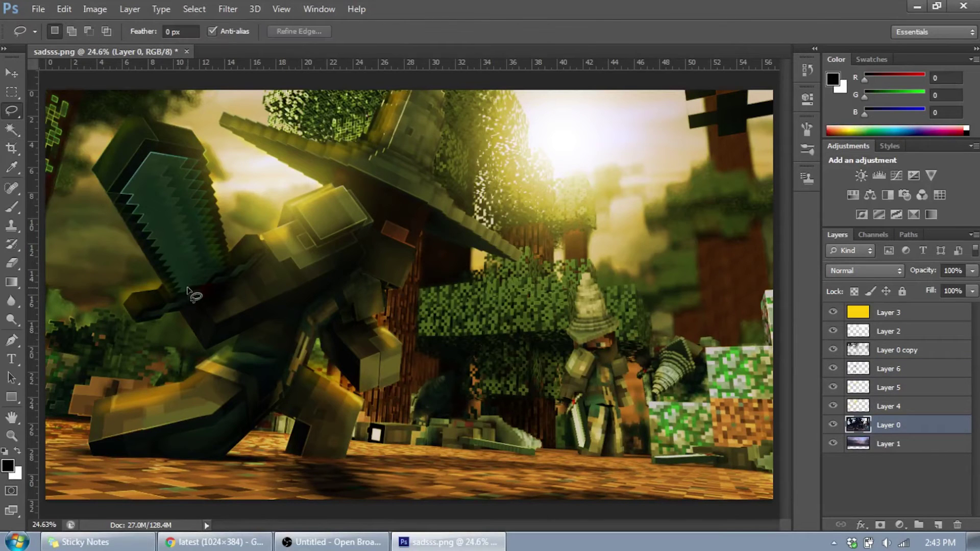
Lasso the big sword blade and refine the selection edge inward (Shift Edge -38).
left_click_drag(138, 201, 148, 158)
key("ctrl+alt+r")
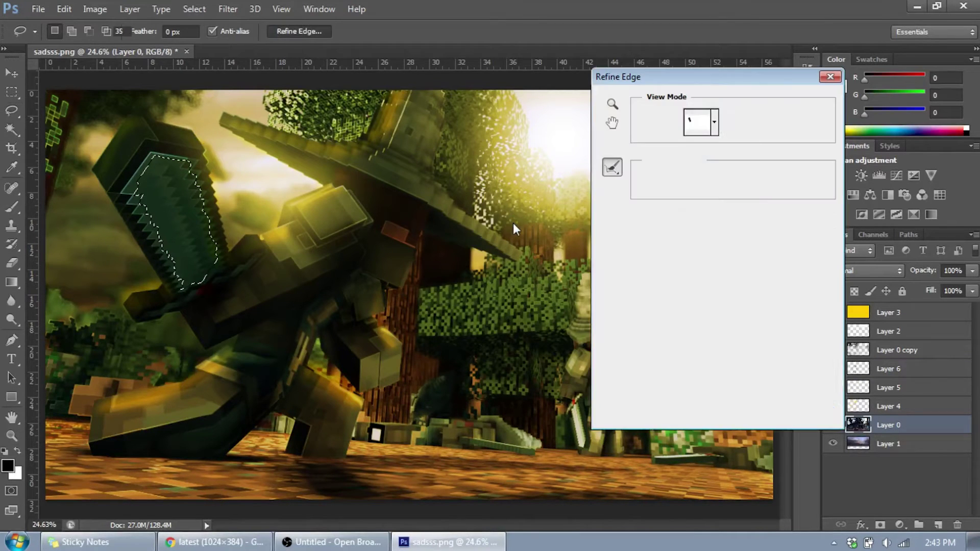
key("Return")
key("ctrl+alt+m")
mouse_move(741, 239)
left_mouse_down()
mouse_move(759, 262)
mouse_move(706, 286)
left_mouse_up()
key("Return")
key("ctrl+alt+r")
key("Return")
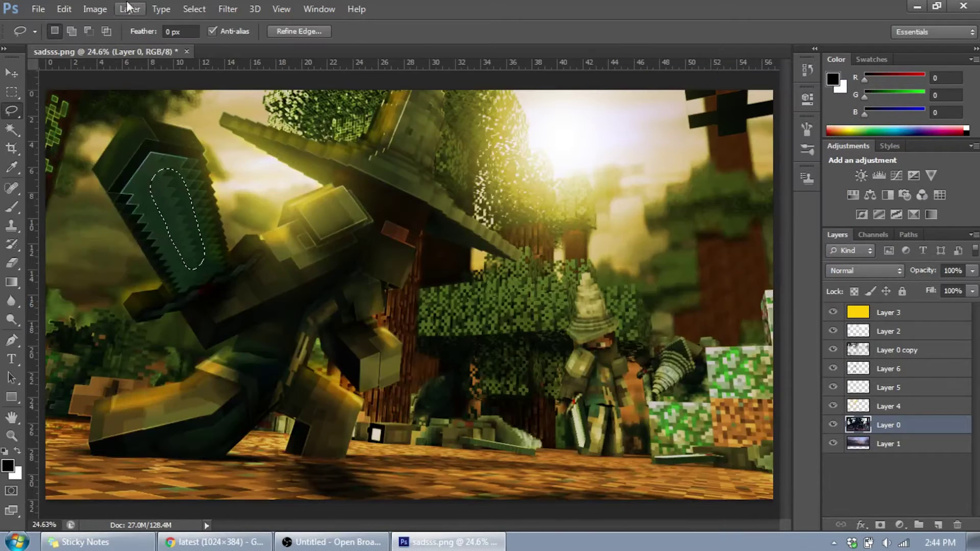
Brighten the selected blade and tint it blue with Curves.
key("ctrl+m")
left_click_drag(770, 258, 716, 236)
key("Return")
key("ctrl+m")
key("Return")
Paint a soft white glow over the big sword on new Layer 8 with a large brush.
key("ctrl+shift+alt+n")
key("e")
key("bracketright")
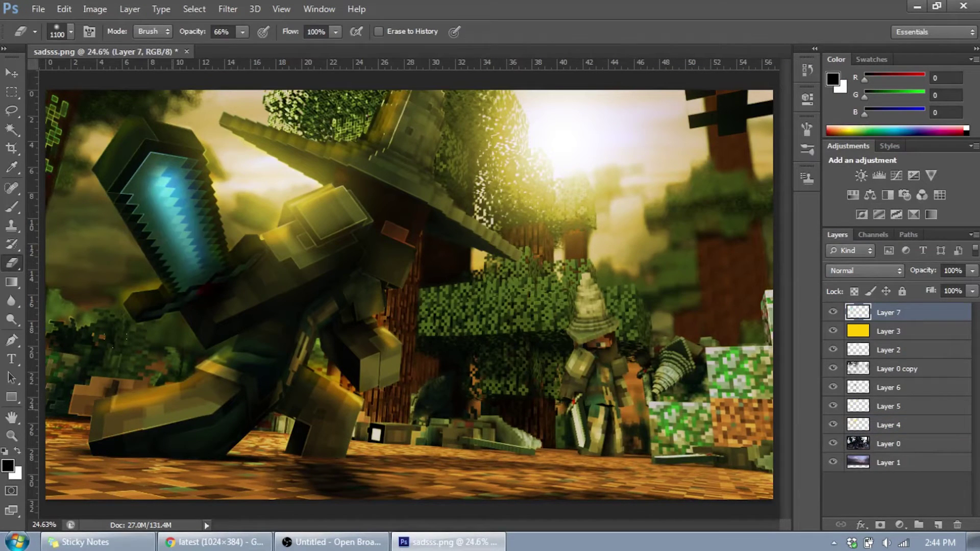
key("bracketright")
key("ctrl+shift+alt+n")
key("b")
left_click(833, 79)
key("Return")
key("bracketright")
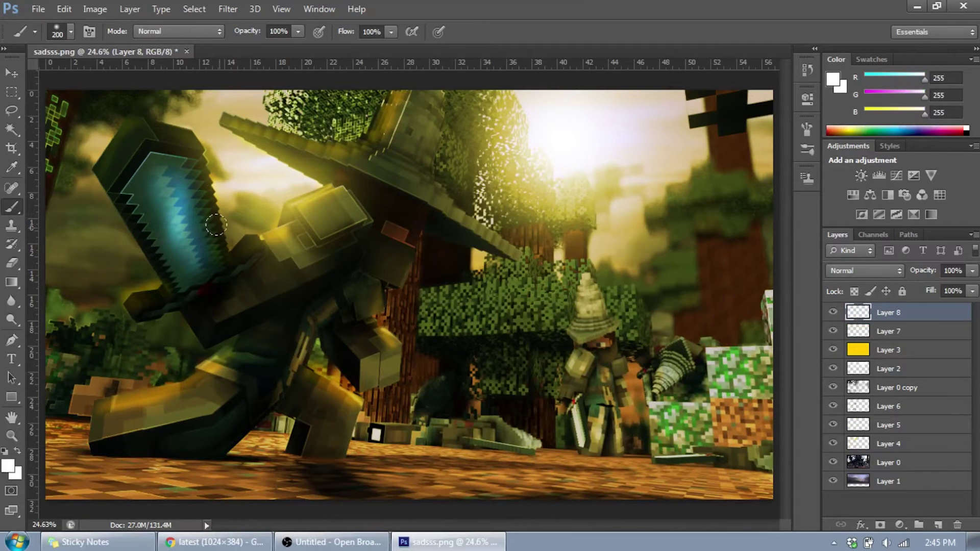
mouse_move(153, 194)
left_mouse_down()
mouse_move(204, 240)
mouse_move(303, 235)
left_mouse_up()
Free Transform the glow to fit the blade, then add Layer 9 above Layer 0 with Curves.
key("ctrl+t")
key("Return")
left_click(12, 109)
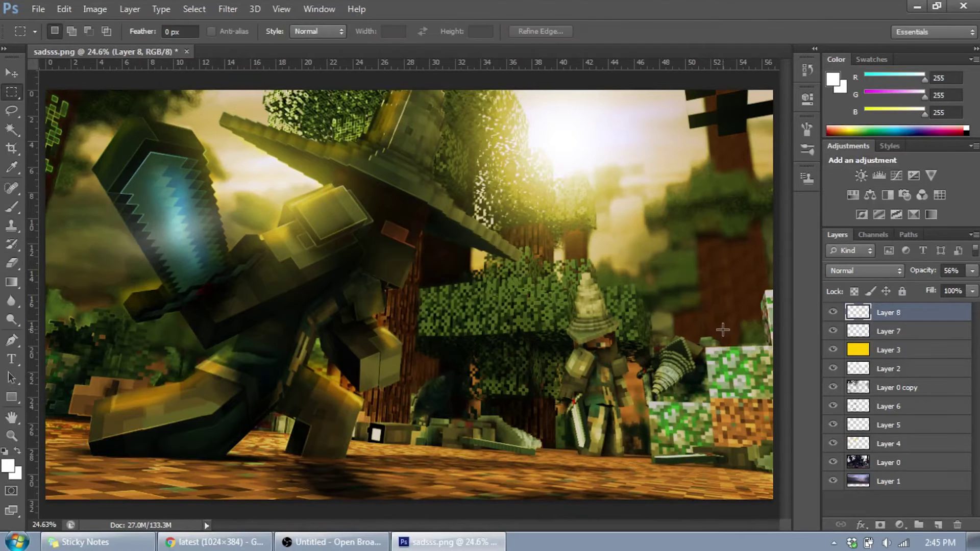
key("ctrl+shift+alt+e")
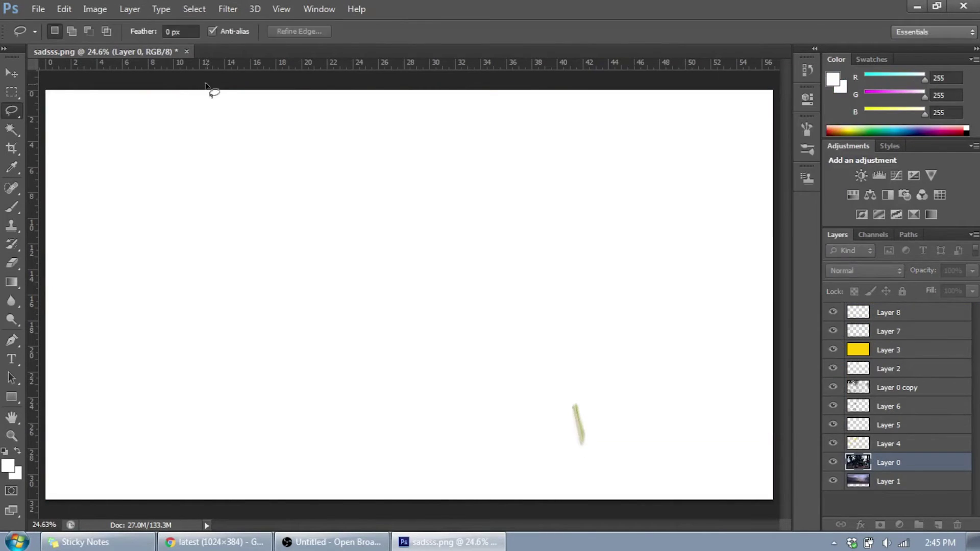
key("ctrl+m")
key("Return")
Raise Layer 8's glow opacity to 92% while zooming in on the smaller figure's sword.
key("alt+period")
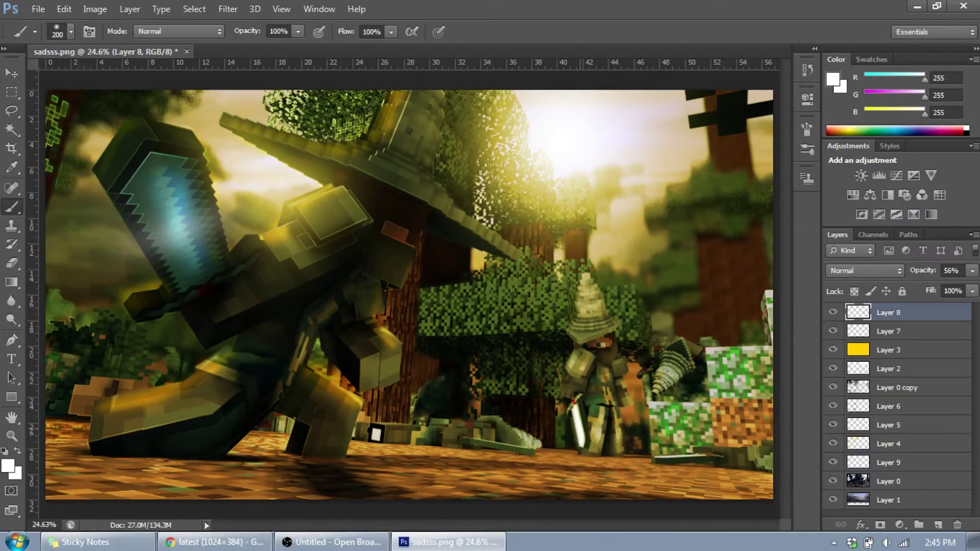
scroll(604, 458, "up", 5, "alt")
left_click(12, 263)
key("v")
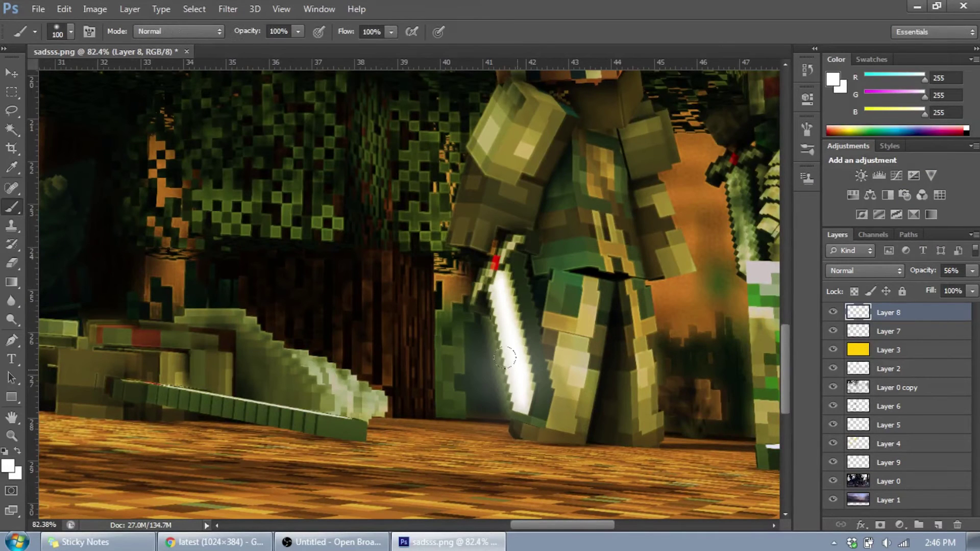
key("9")
key("2")
key("z")
key("ctrl+0")
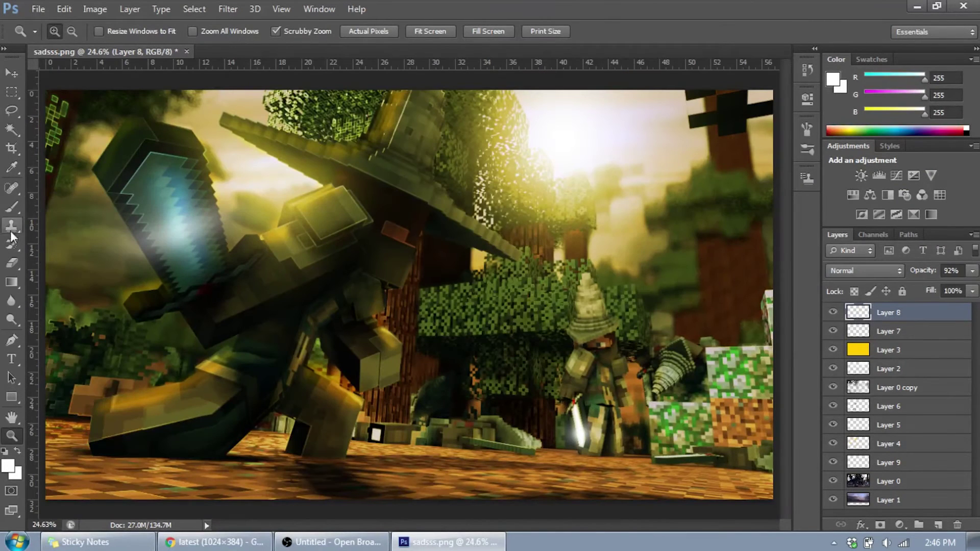
left_click(12, 263)
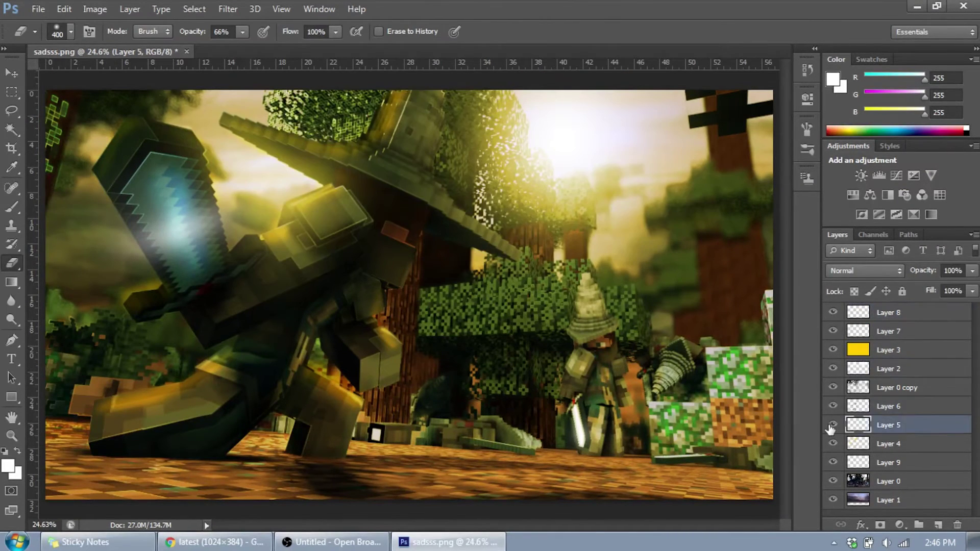
Paint a yellow highlight along the wizard hat's left edge on Soft Light Layer 4.
left_click(888, 443)
key("b")
left_click(624, 400, "alt")
scroll(624, 400, "up", 2, "alt")
key("bracketleft")
key("bracketleft")
key("bracketleft")
left_click_drag(554, 304, 583, 199)
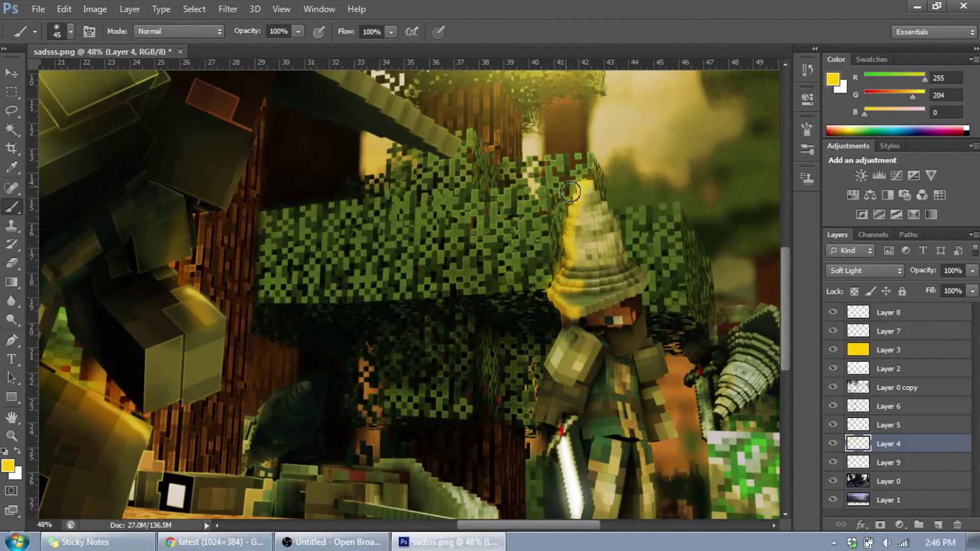
scroll(642, 385, "down", 2)
Shade the legs with black at 74% on Layer 6, then erase it off the face.
left_click(12, 265)
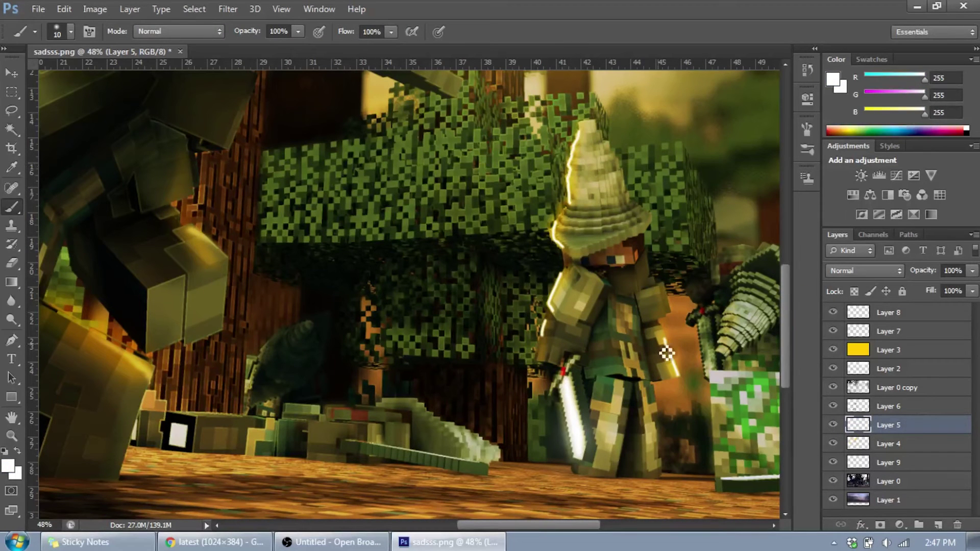
key("e")
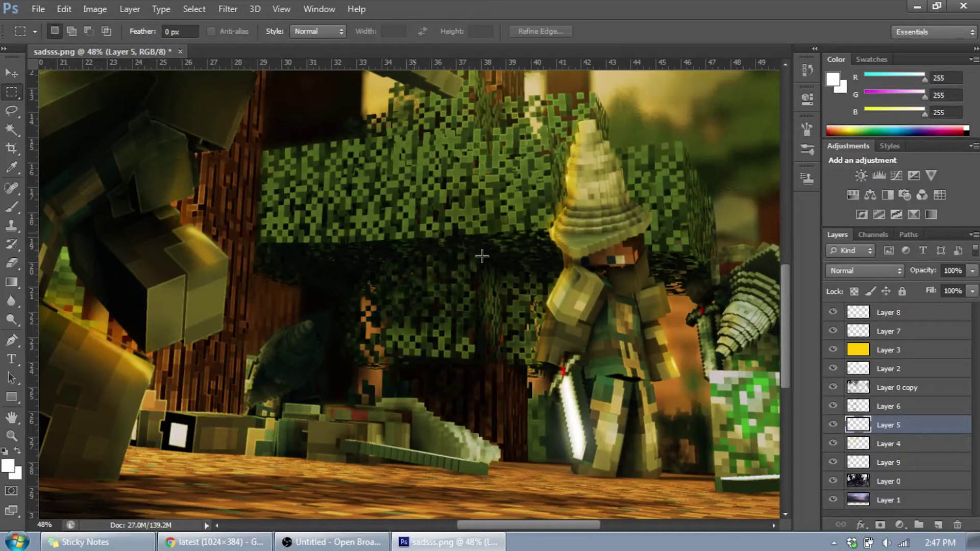
key("ctrl+z")
key("7")
key("4")
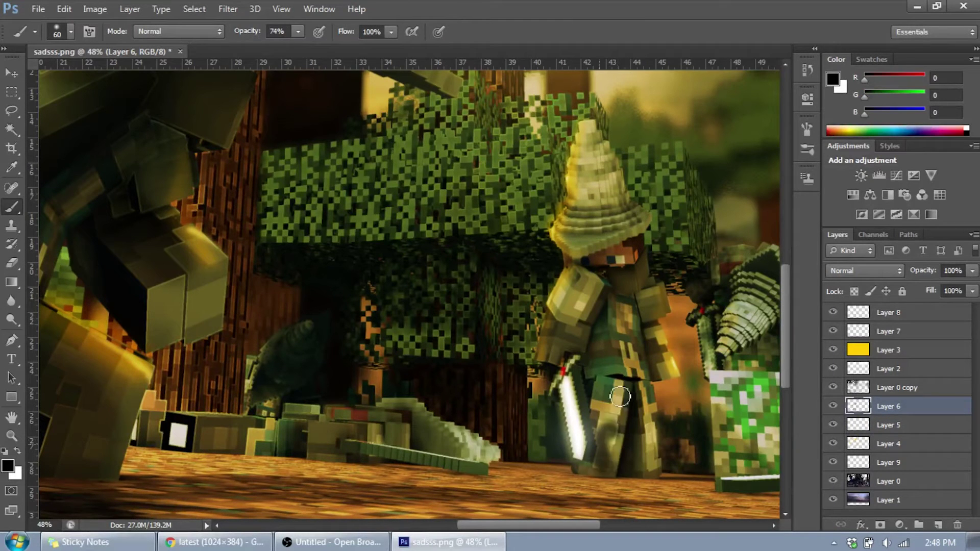
left_click_drag(620, 443, 628, 330)
key("e")
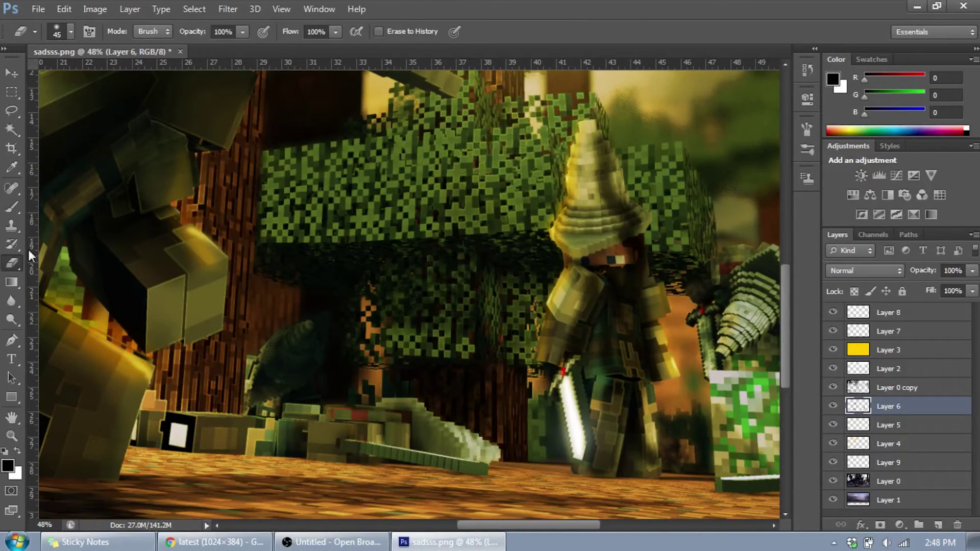
left_click_drag(607, 246, 588, 436)
Fit the image on screen and try erasing part of the sword glow, then undo it.
key("m")
key("ctrl+0")
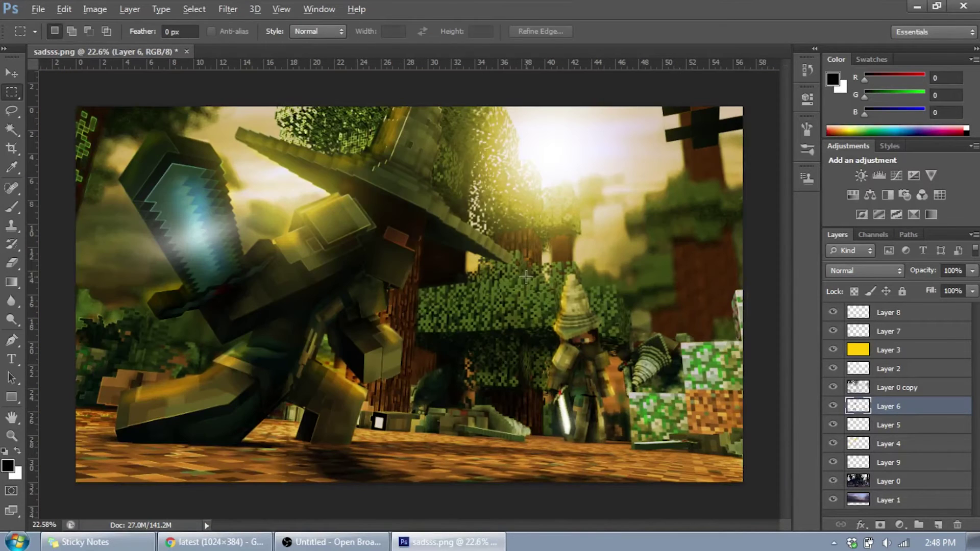
left_click(888, 312)
key("e")
left_click_drag(169, 214, 241, 274)
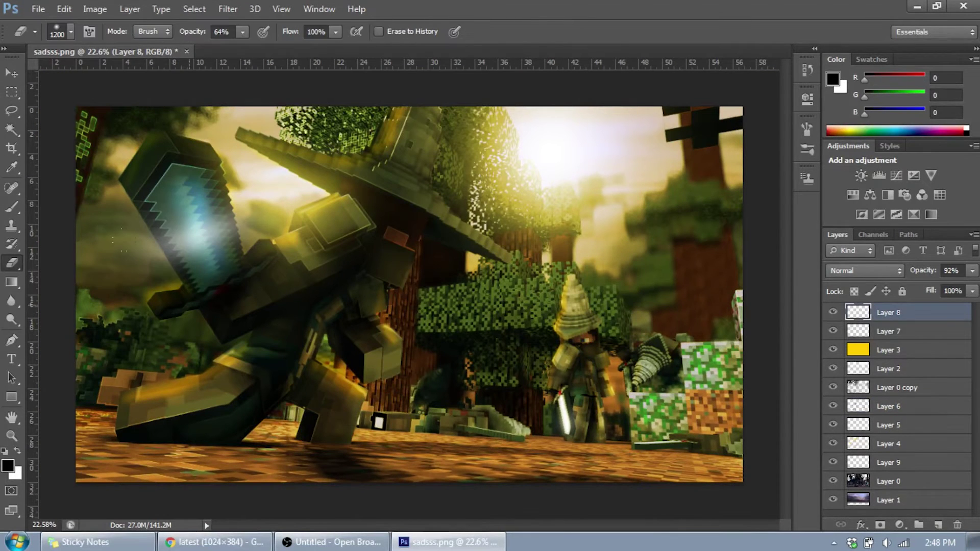
key("ctrl+z")
key("m")
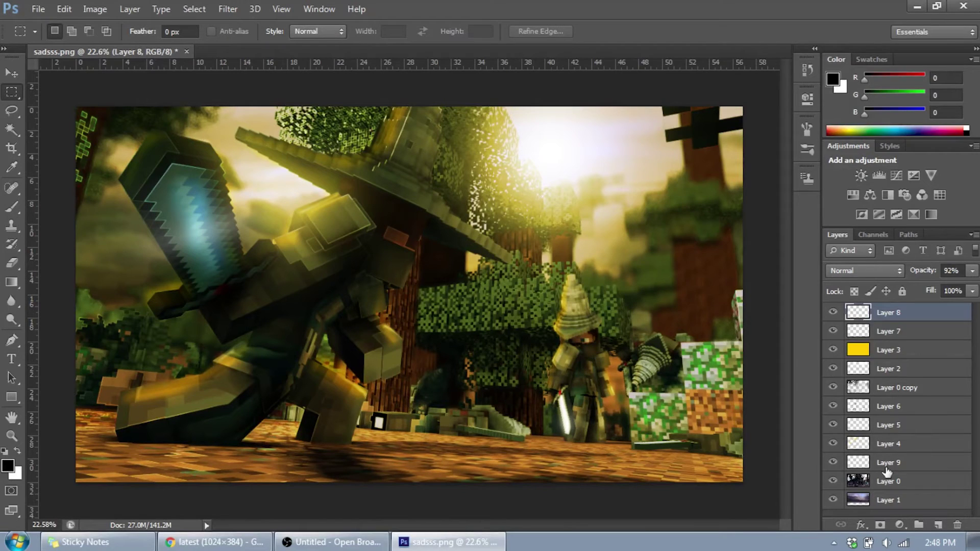
Lasso the sword on Layer 0 and refine the edge with Feather 47.9 and negative Shift Edge.
right_click(888, 480)
key("Escape")
key("l")
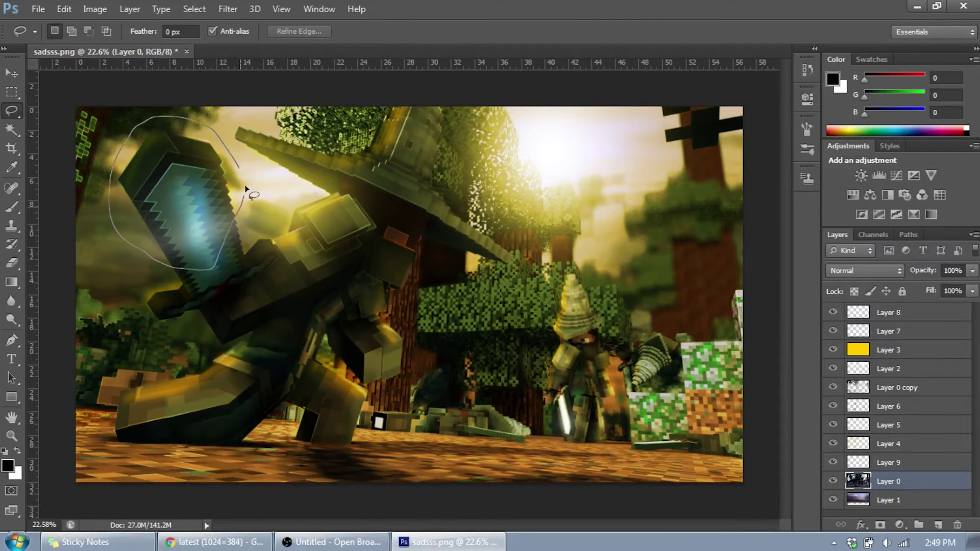
left_click(298, 31)
left_click_drag(728, 254, 717, 253)
left_click_drag(705, 292, 690, 292)
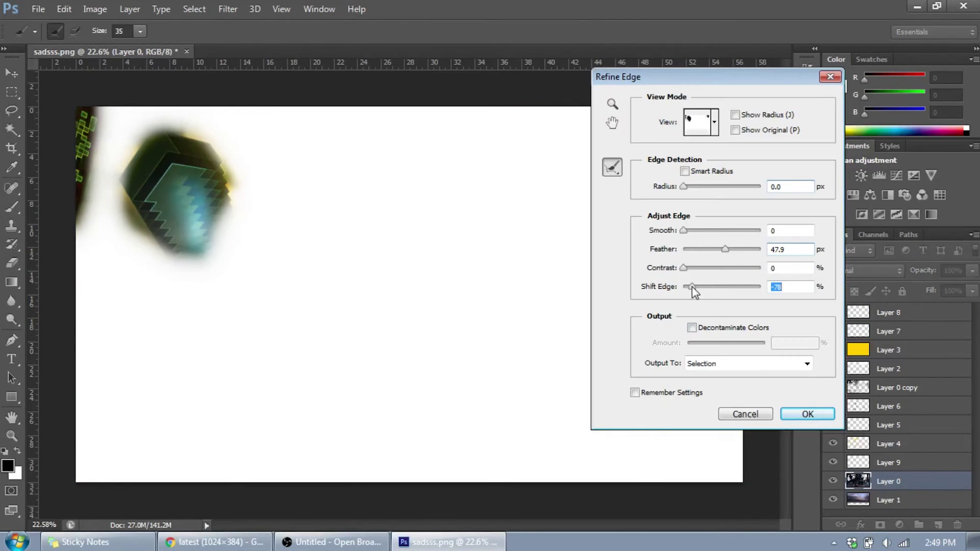
left_click_drag(663, 76, 364, 131)
left_click(507, 468)
Apply a Lens Blur to the feathered sword selection and deselect.
left_click(228, 9)
left_click(153, 270)
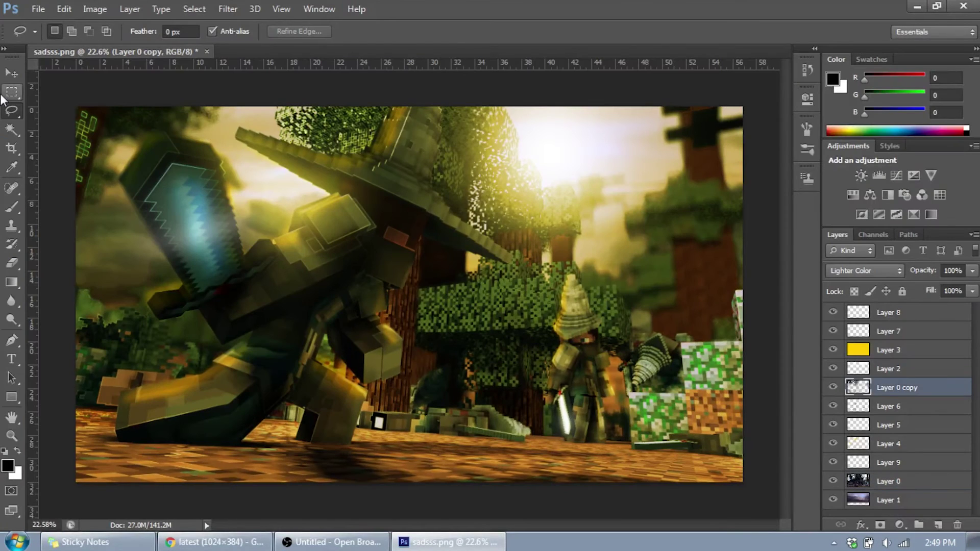
left_click(228, 9)
key("ctrl+d")
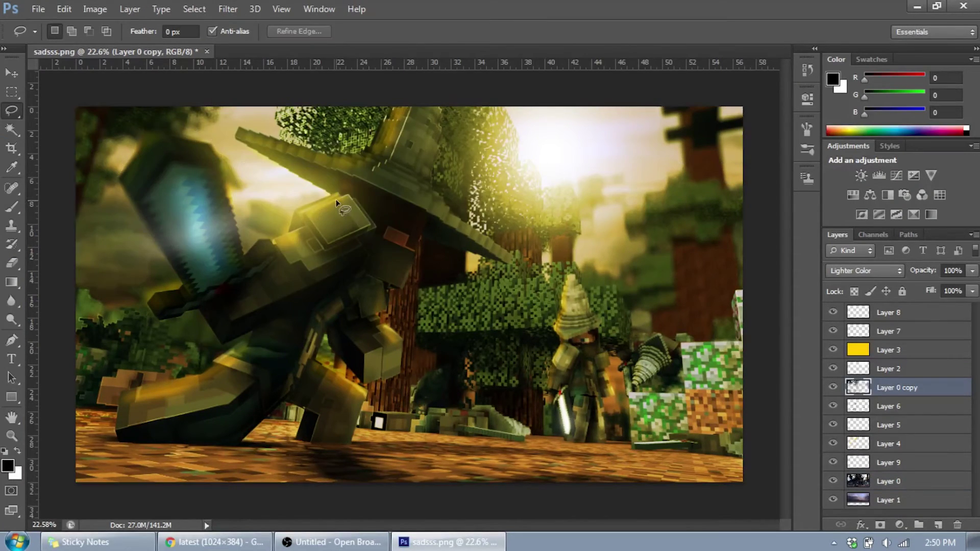
Lower the yellow overlay layer's opacity to 47% to mute the yellow cast.
left_click(888, 350)
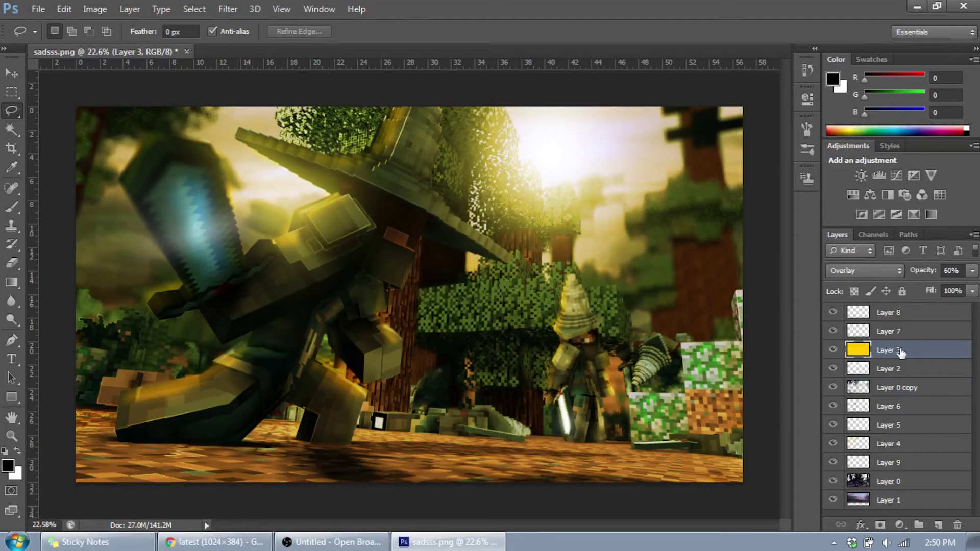
left_click(973, 270)
left_click_drag(970, 286, 927, 286)
left_click(916, 444)
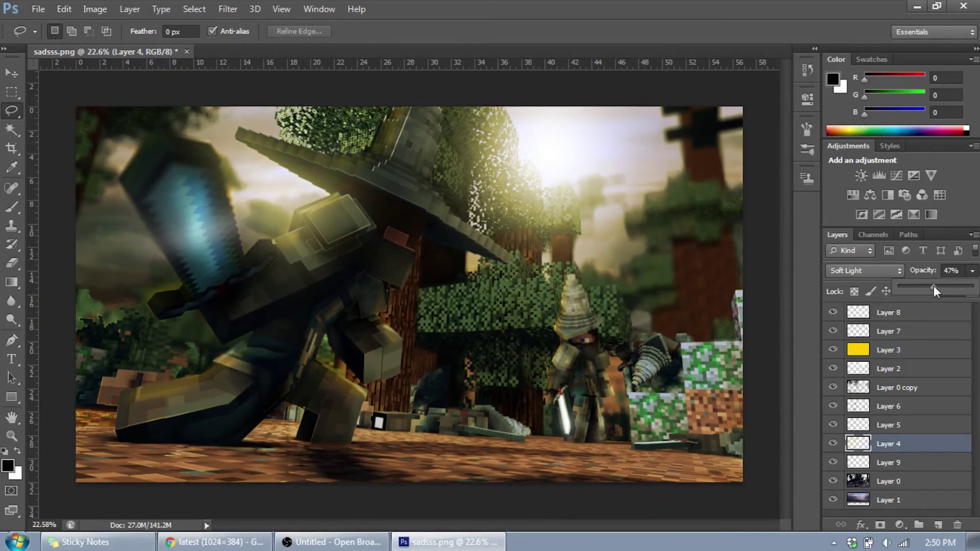
key("e")
left_click(888, 388)
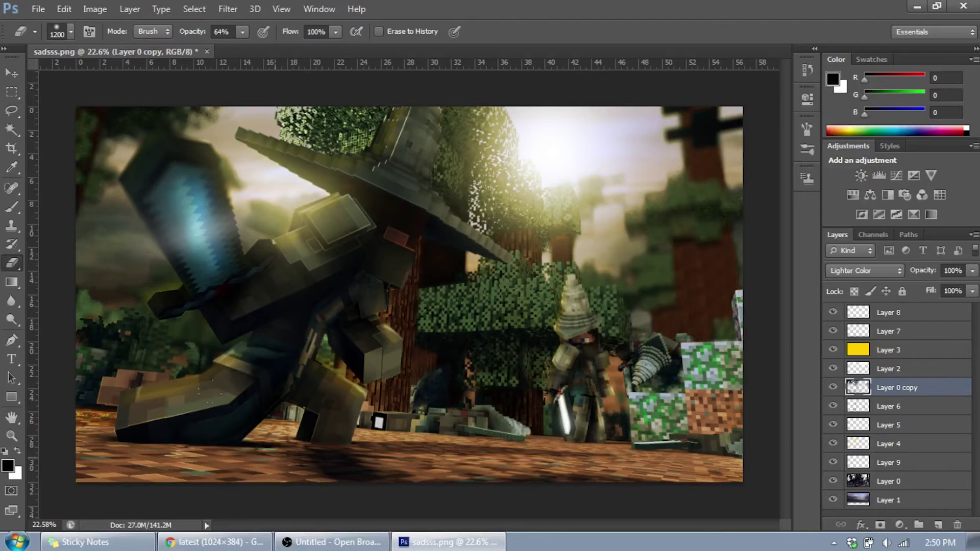
left_click(888, 312)
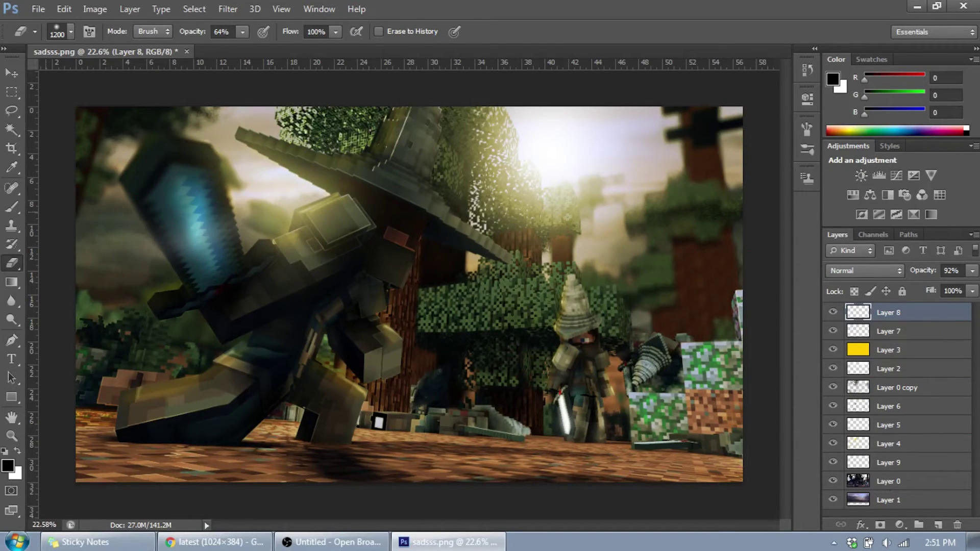
key("m")
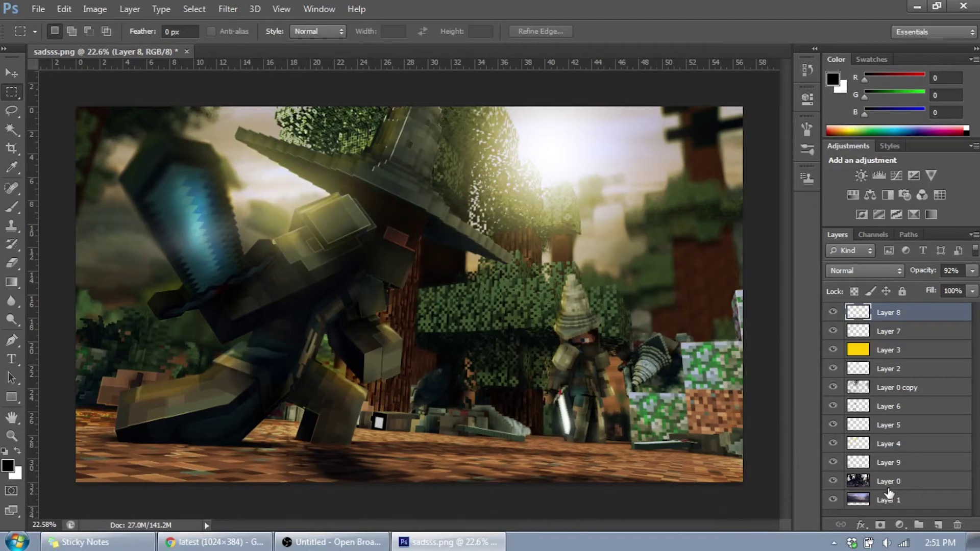
Flatten the image and raise the Curves midpoint to brighten it.
right_click(891, 413)
left_click(913, 327)
left_click(64, 8)
left_click(266, 84)
left_click_drag(795, 297, 795, 277)
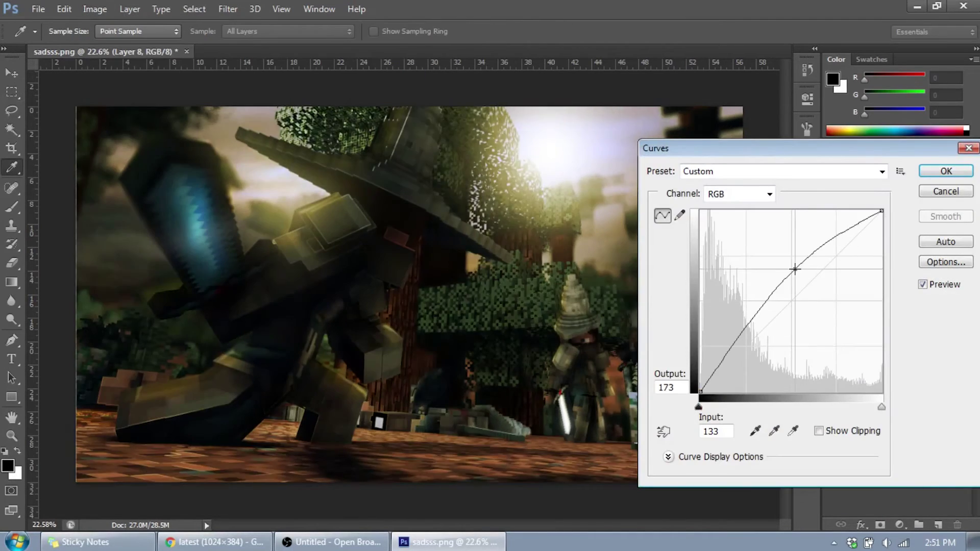
left_click(946, 171)
Try Photo Filter presets, then cancel without applying.
left_click(95, 9)
left_click(338, 160)
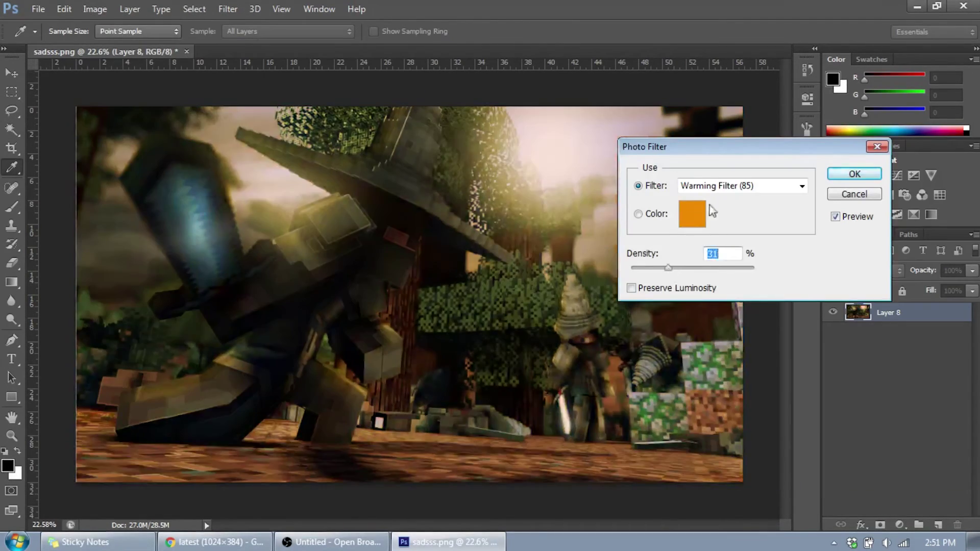
left_click(740, 186)
left_click(728, 210)
key("Escape")
Fill a new layer with dark blue #00207d using a 1200 px brush.
key("ctrl+shift+alt+n")
left_click(833, 78)
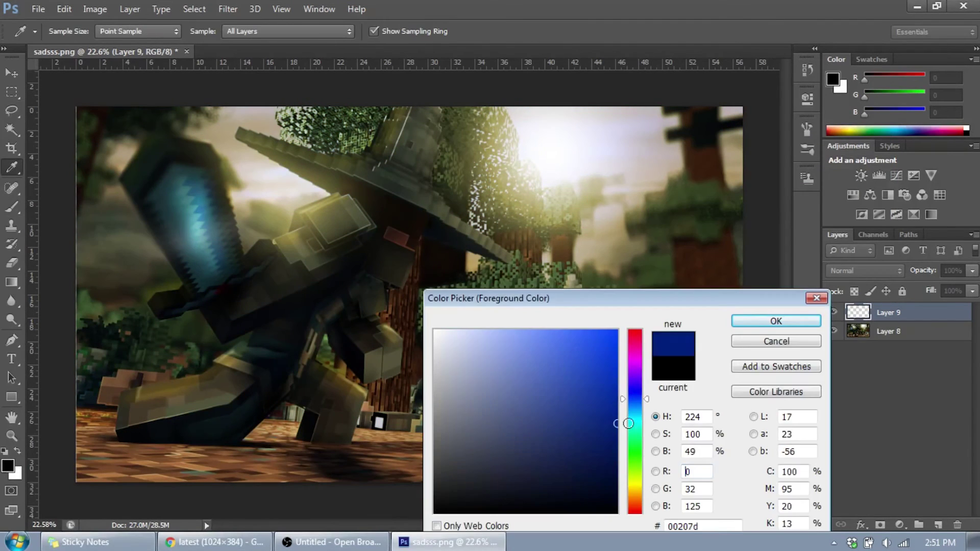
left_click(775, 319)
key("b")
key("bracketright")
key("bracketright")
key("bracketright")
left_click_drag(204, 204, 613, 383)
Set the blue layer to Soft Light at 81% and erase parts of it.
left_click(865, 271)
left_click(859, 262)
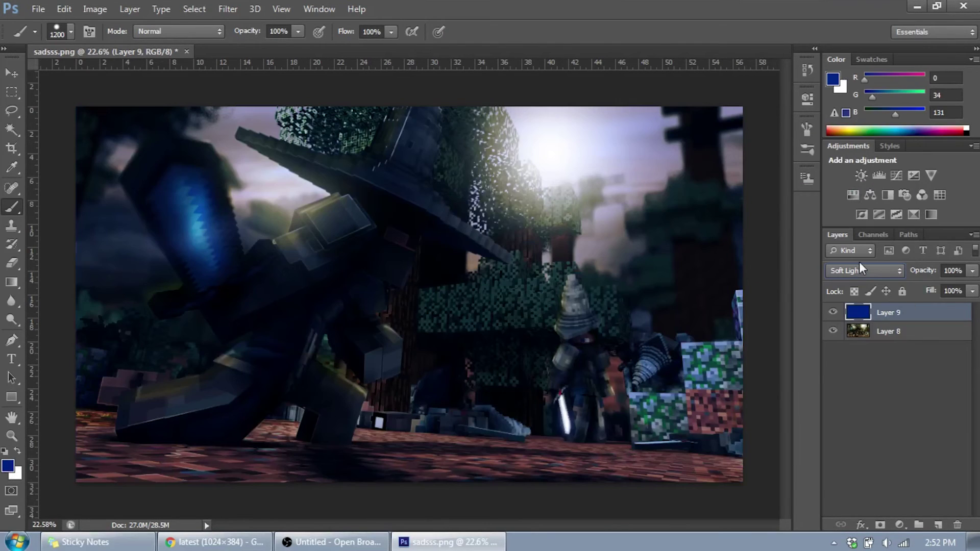
left_click(972, 270)
left_click_drag(968, 288, 962, 293)
key("e")
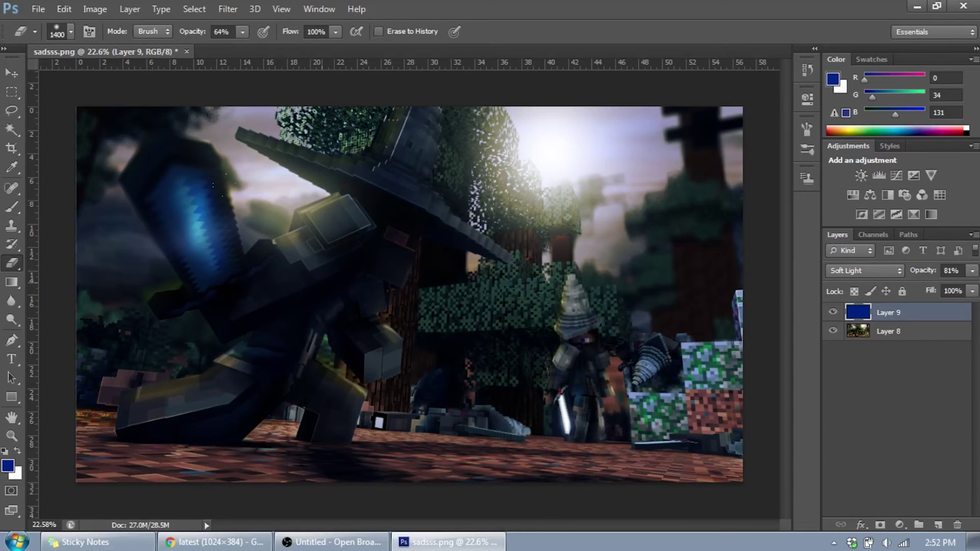
left_click(276, 211)
left_click(572, 204)
left_click(565, 372)
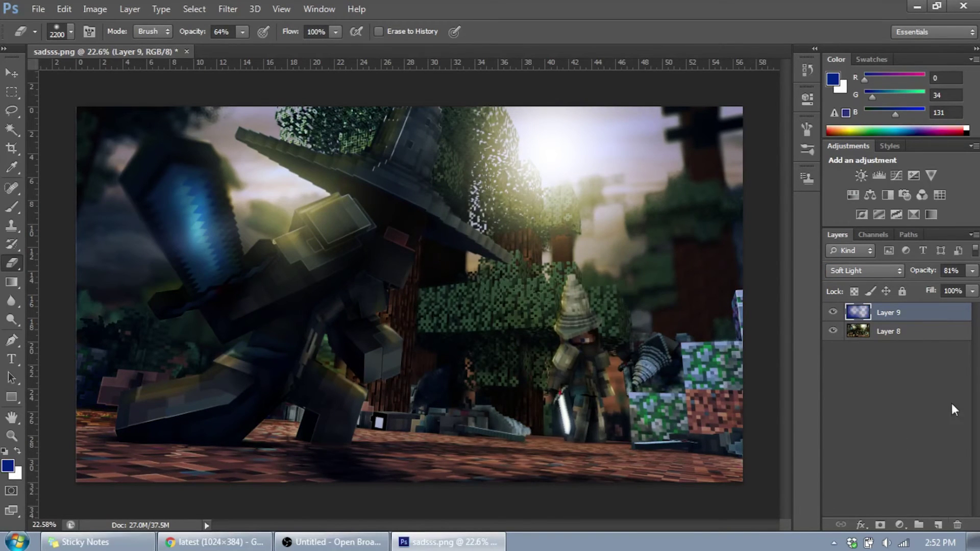
Add another empty layer with colours reset to black and white.
key("ctrl+shift+alt+n")
key("b")
key("d")
scroll(202, 234, "down", 3)
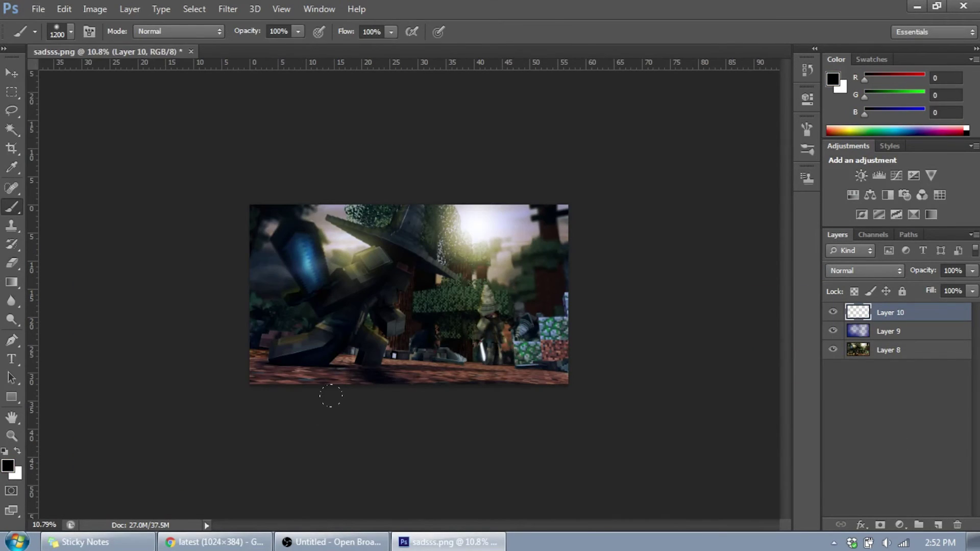
Paint black vignette shading on the left edge and mirror a copy to the right edge.
left_click_drag(330, 397, 255, 286)
key("ctrl+j")
key("ctrl+t")
left_click_drag(305, 356, 458, 357)
key("Return")
key("m")
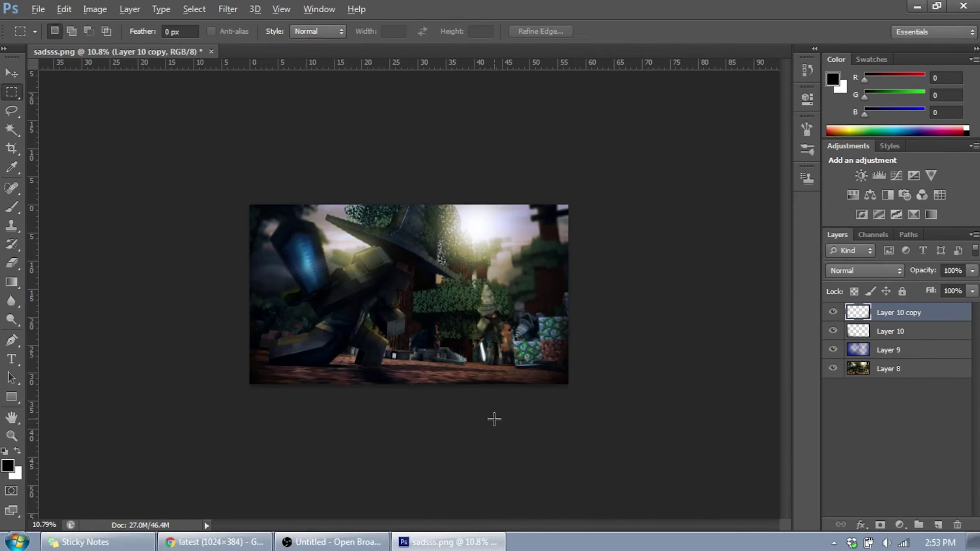
scroll(494, 419, "up", 3)
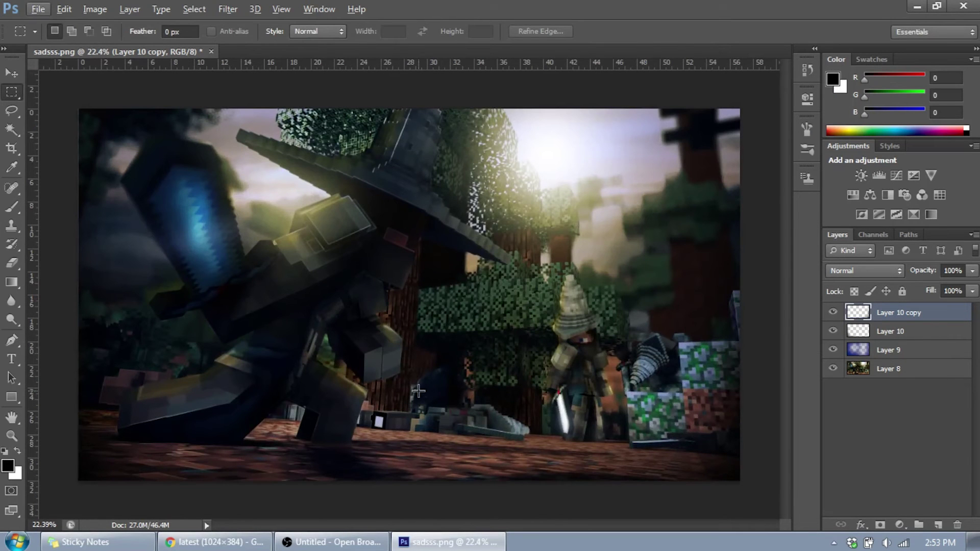
Merge visible layers and resize the image to 2048 pixels wide.
right_click(911, 356)
left_click(633, 388)
left_click(95, 9)
left_click(102, 168)
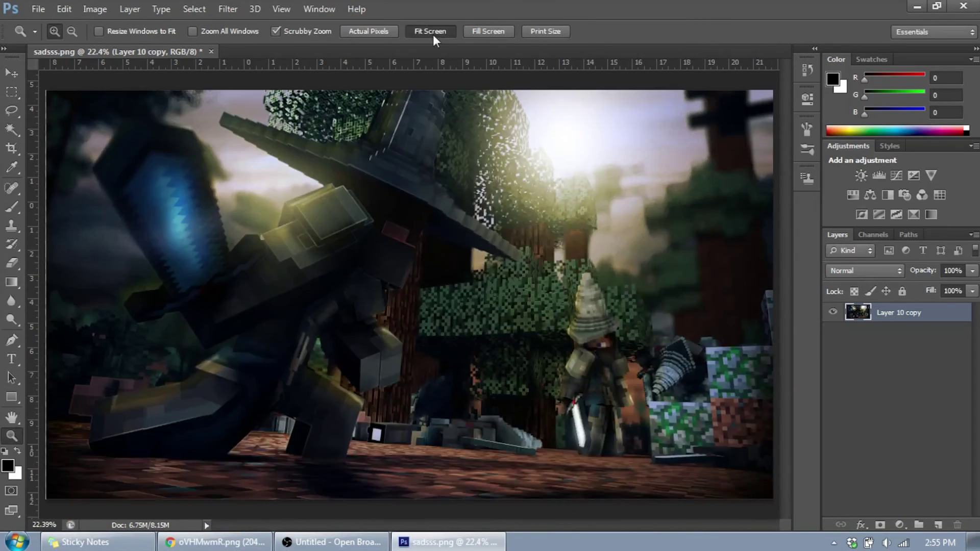
Zoom in on the image and switch to the Rectangular Marquee.
left_click(431, 31)
key("m")
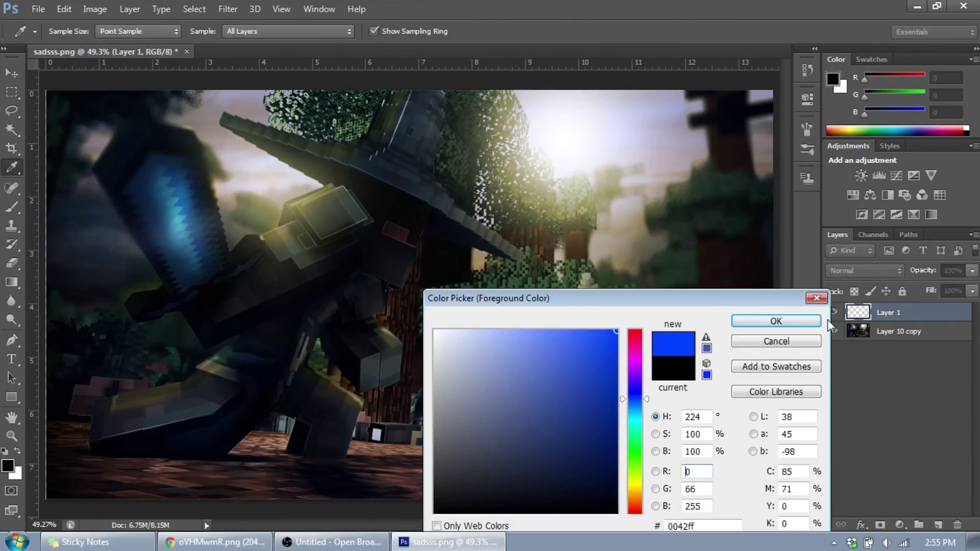